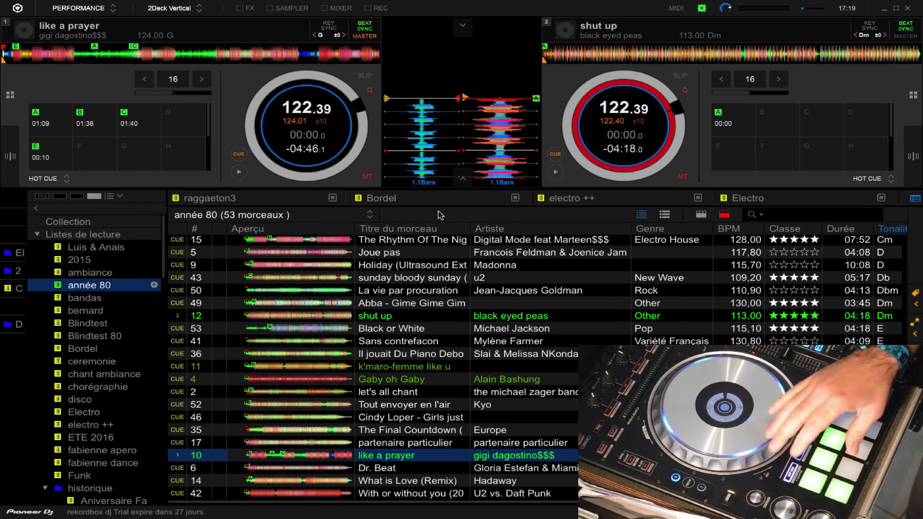
Step: Switch deck 1's pads to Key Shift and try the +5 and +6 shifts, returning the key to 0
{"action": "left_click", "coordinate": [68, 179]}
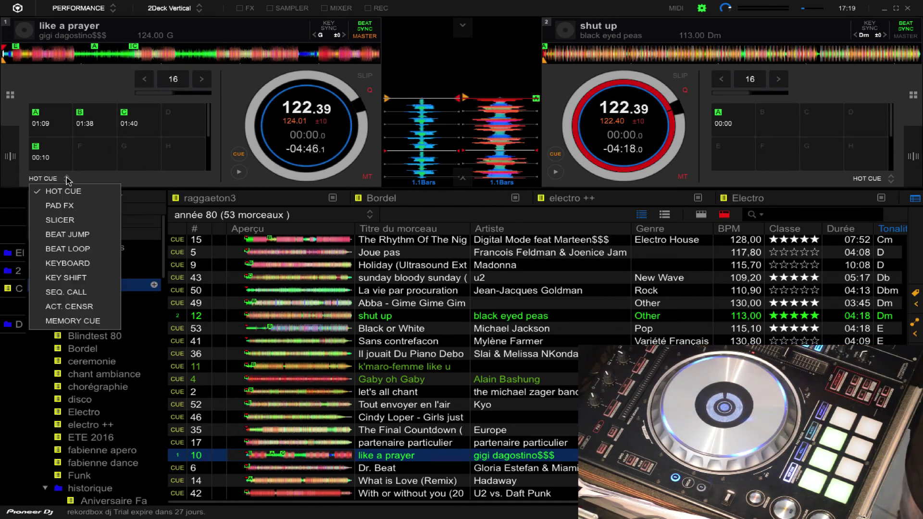
{"action": "left_click", "coordinate": [65, 278]}
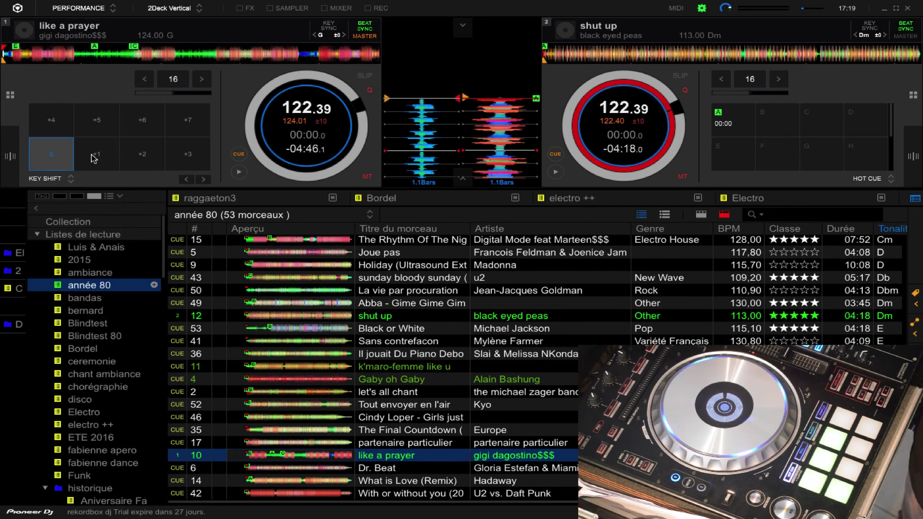
{"action": "left_click", "coordinate": [91, 126]}
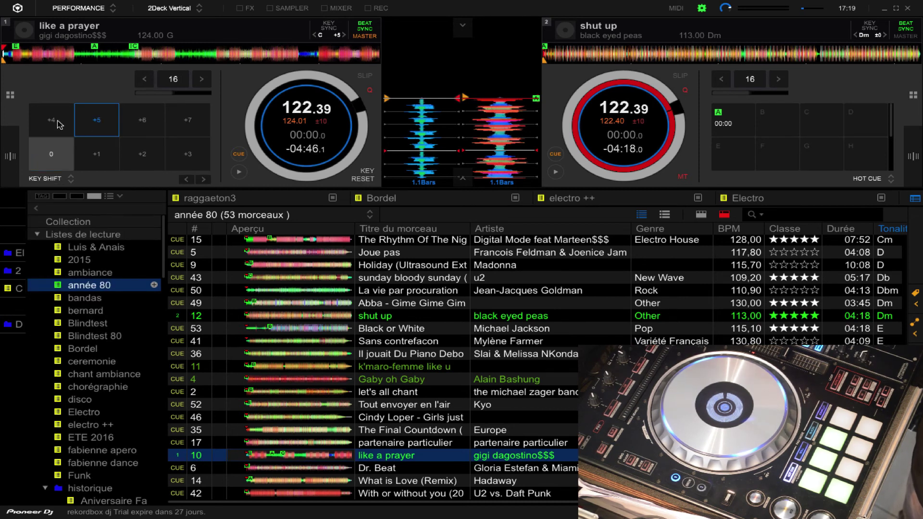
{"action": "left_click", "coordinate": [151, 131]}
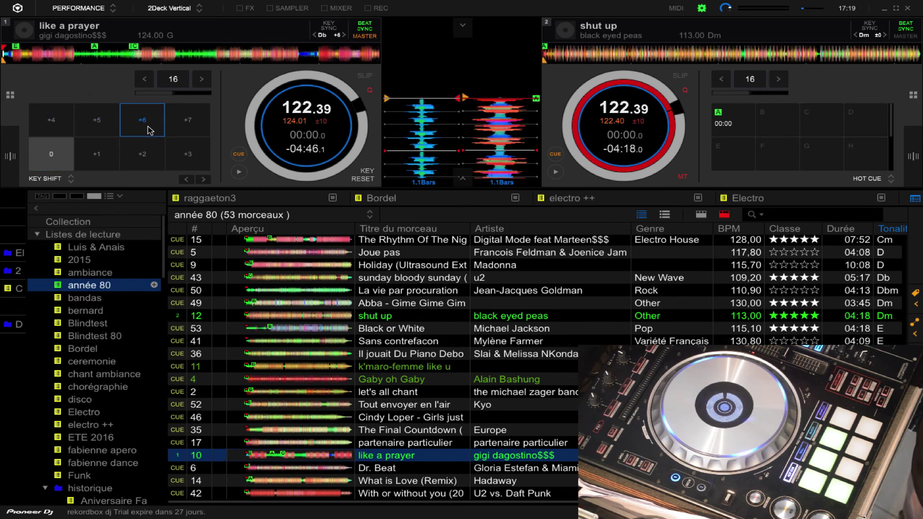
{"action": "left_click", "coordinate": [51, 164]}
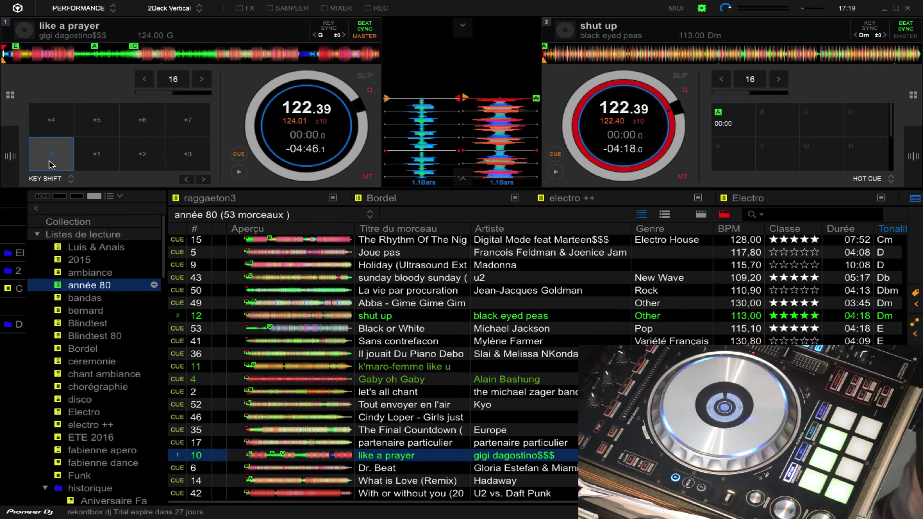
{"action": "left_click", "coordinate": [72, 180]}
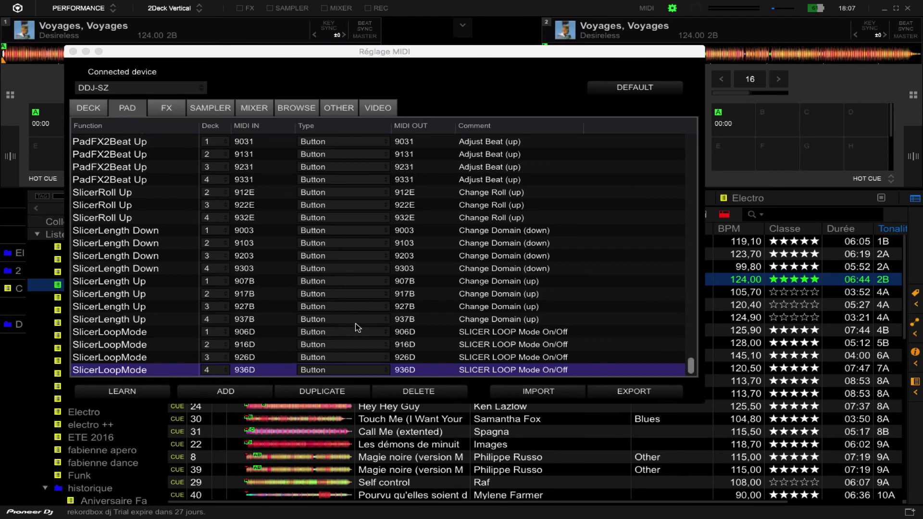
Step: Export the DDJ-SZ MIDI mapping to the Bureau folder under the name "DDJ-SZ mapping original"
{"action": "left_click", "coordinate": [624, 393]}
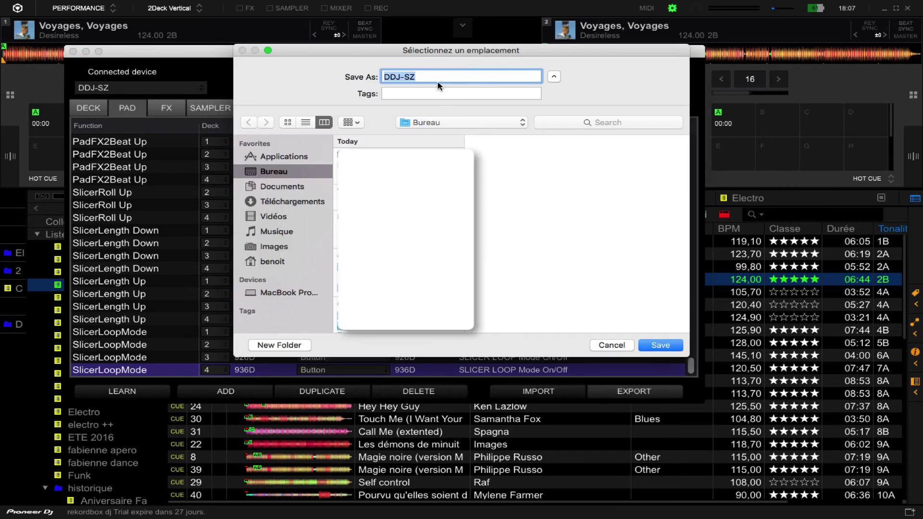
{"action": "left_click", "coordinate": [438, 76]}
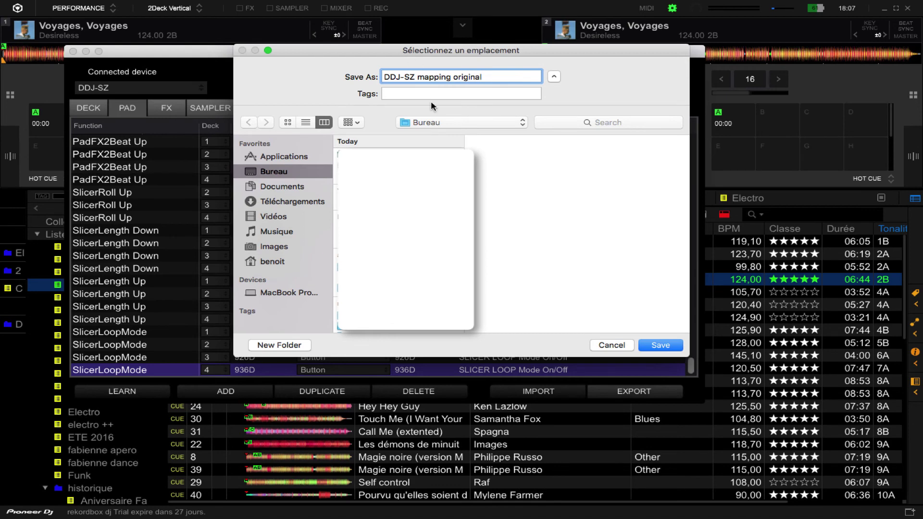
{"action": "left_click", "coordinate": [658, 346]}
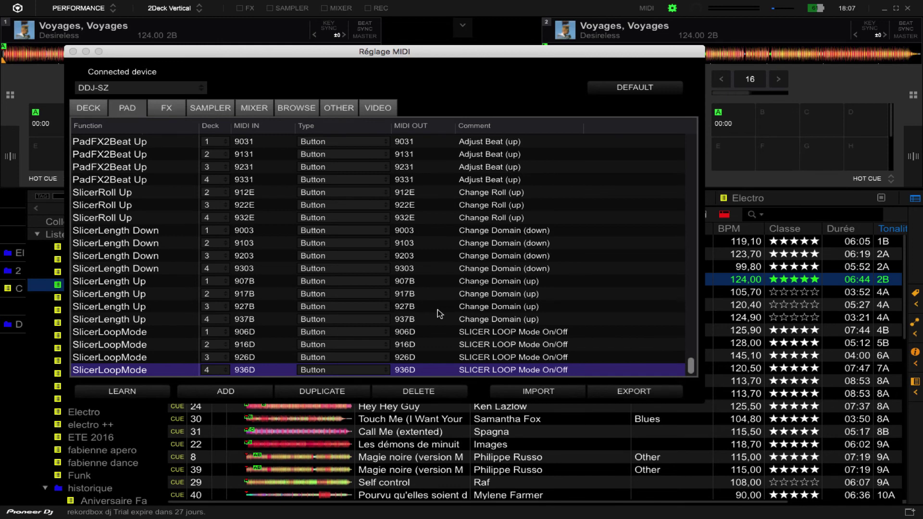
Step: Import the MIDI mapping file "DDJ-SZ mapping original.csv" without saving the mapping currently being edited
{"action": "left_click", "coordinate": [284, 335]}
{"action": "left_click", "coordinate": [300, 297]}
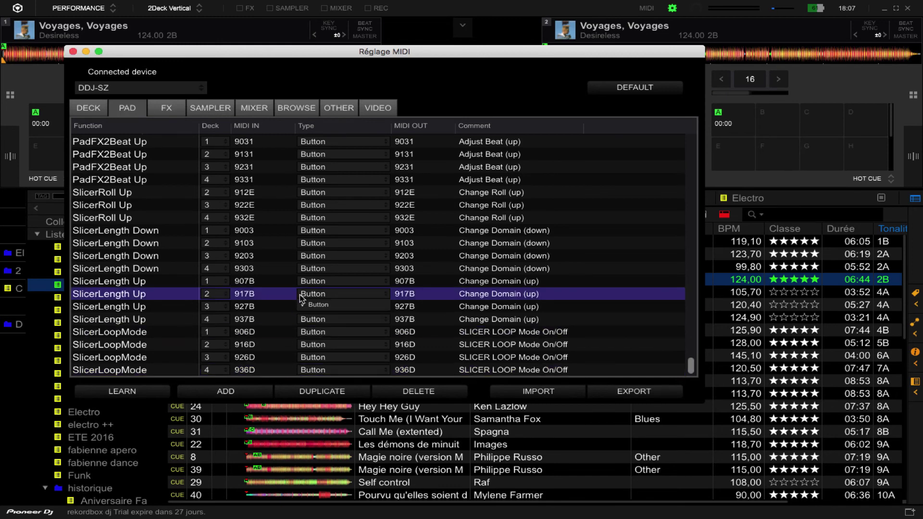
{"action": "left_click", "coordinate": [530, 394]}
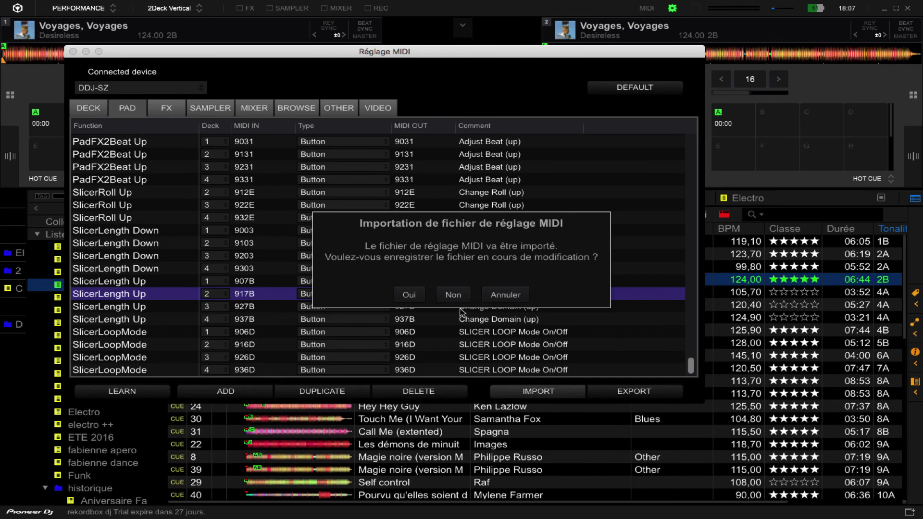
{"action": "left_click", "coordinate": [452, 295]}
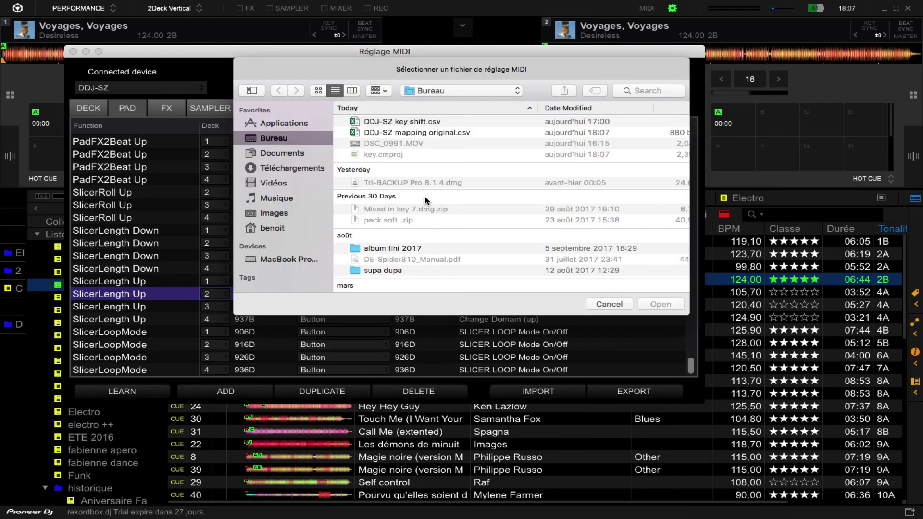
{"action": "left_click", "coordinate": [422, 134]}
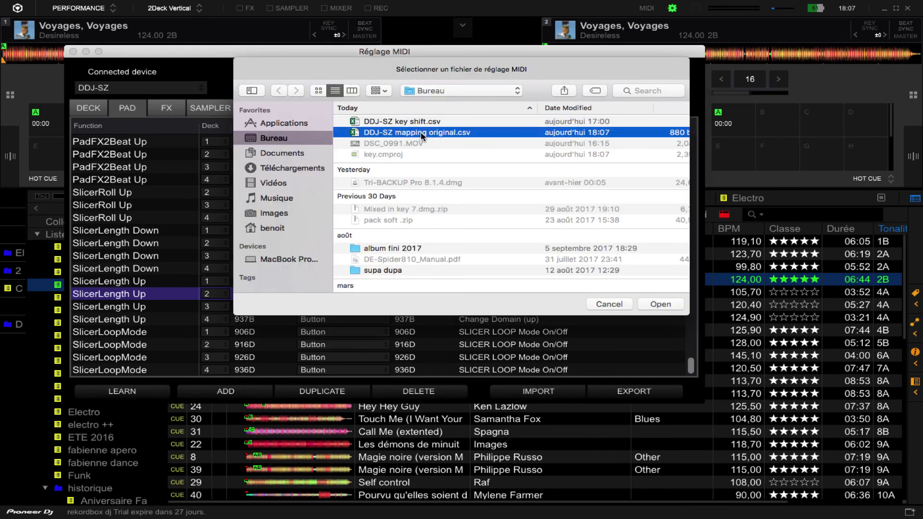
{"action": "left_click", "coordinate": [660, 305]}
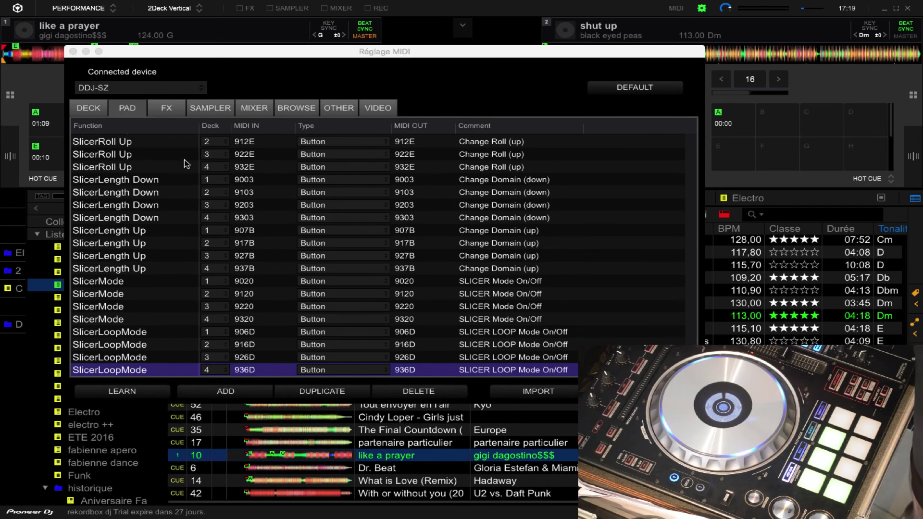
Step: Add the KeyShiftMode function from the KeyShift group to the pad mappings
{"action": "left_click", "coordinate": [129, 110]}
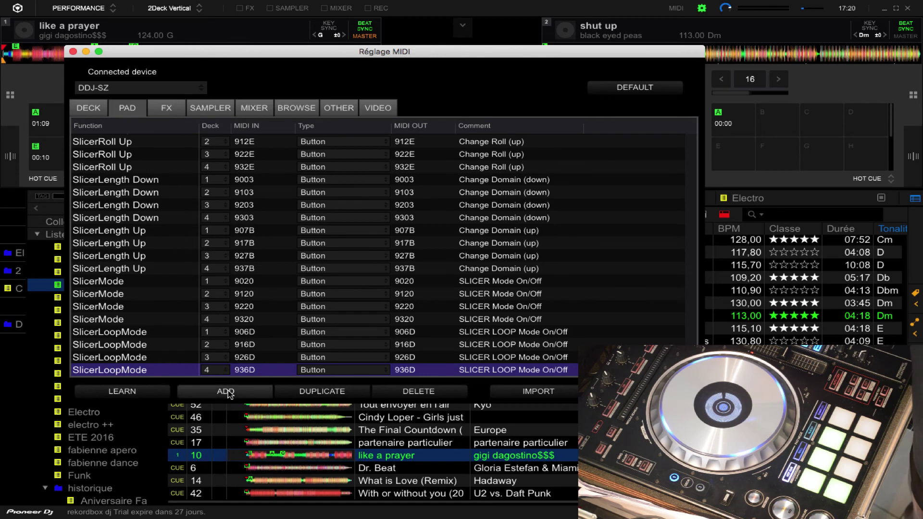
{"action": "left_click", "coordinate": [230, 392]}
{"action": "mouse_move", "coordinate": [289, 368]}
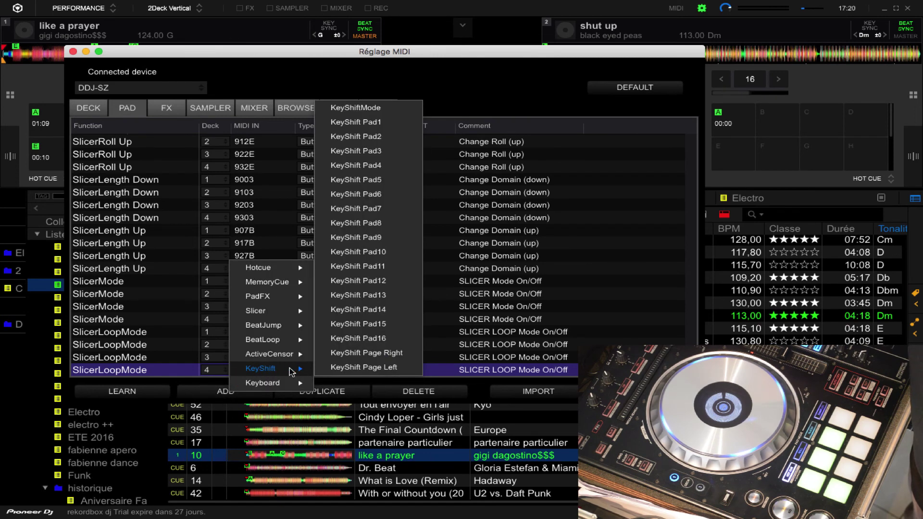
{"action": "left_click", "coordinate": [362, 108]}
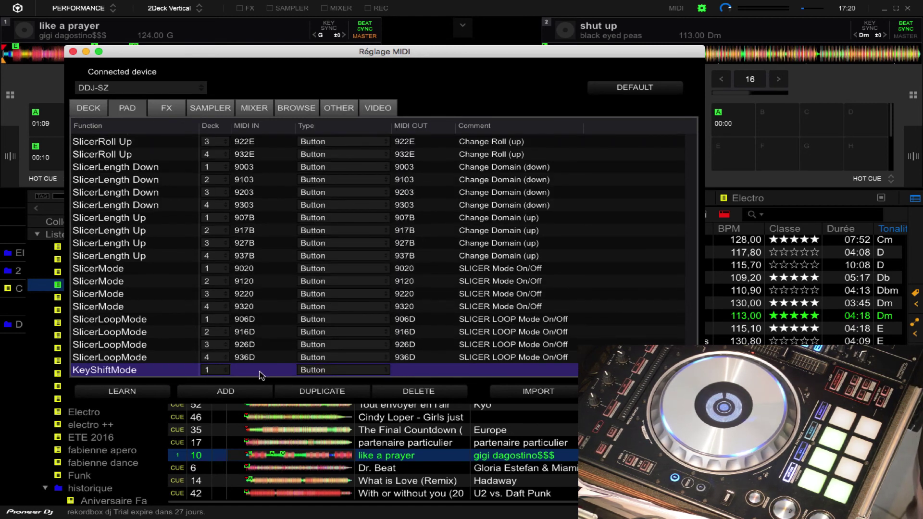
Step: Try to learn the controller's Slicer button for KeyShiftMode on deck 1 and locate the mapping that already uses code 9020
{"action": "left_click", "coordinate": [123, 392]}
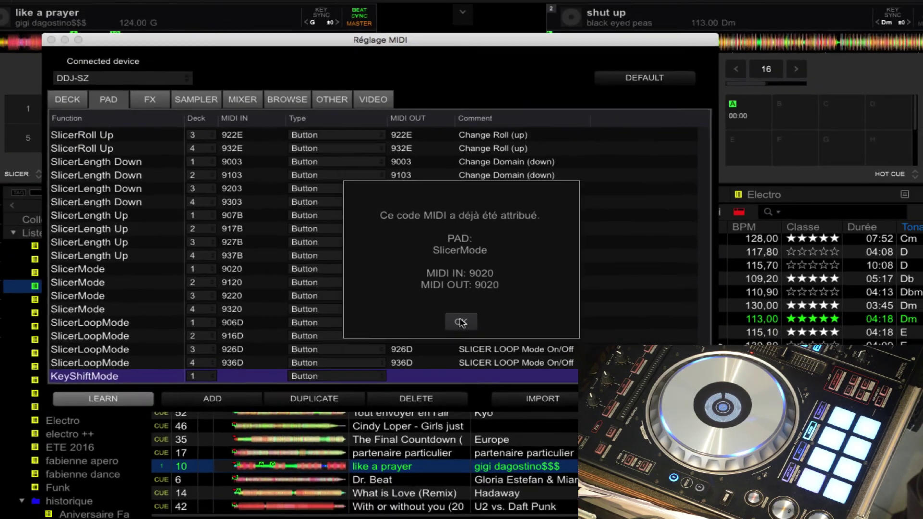
{"action": "left_click", "coordinate": [461, 322]}
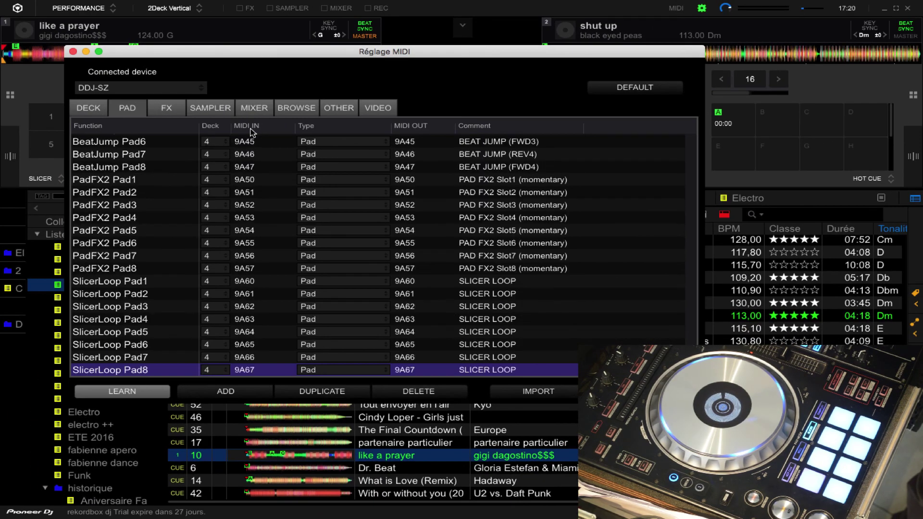
{"action": "scroll", "coordinate": [250, 221], "scroll_direction": "up", "scroll_amount": 20}
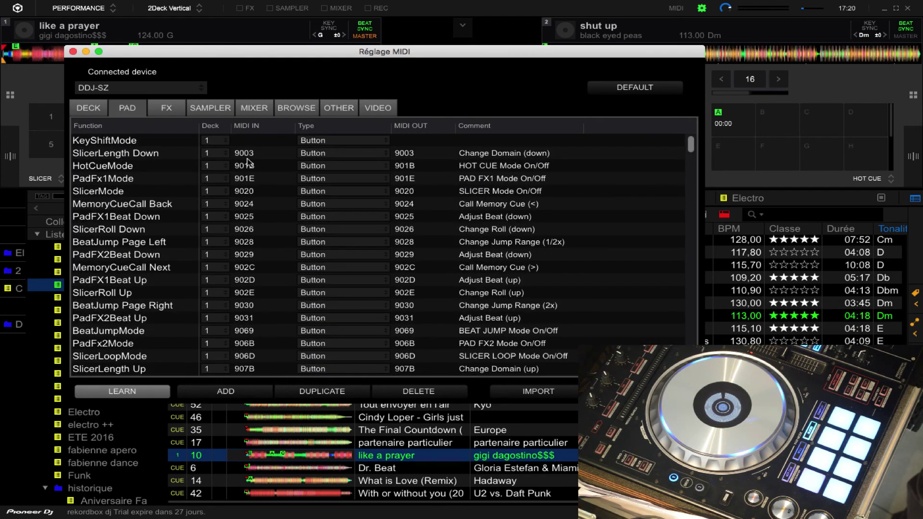
{"action": "left_click", "coordinate": [246, 191]}
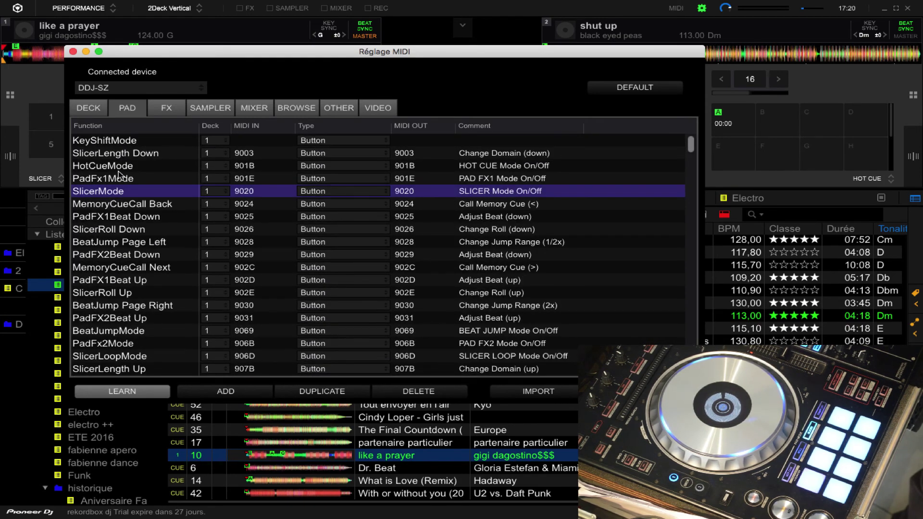
Step: Sort the pad mappings by function and find the SlicerMode entries for all four decks
{"action": "left_click", "coordinate": [130, 131]}
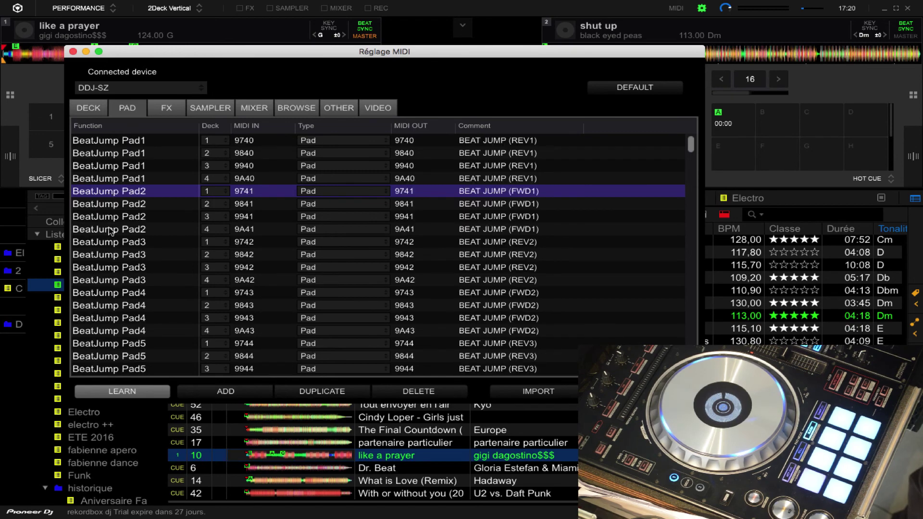
{"action": "scroll", "coordinate": [110, 231], "scroll_direction": "down", "scroll_amount": 20}
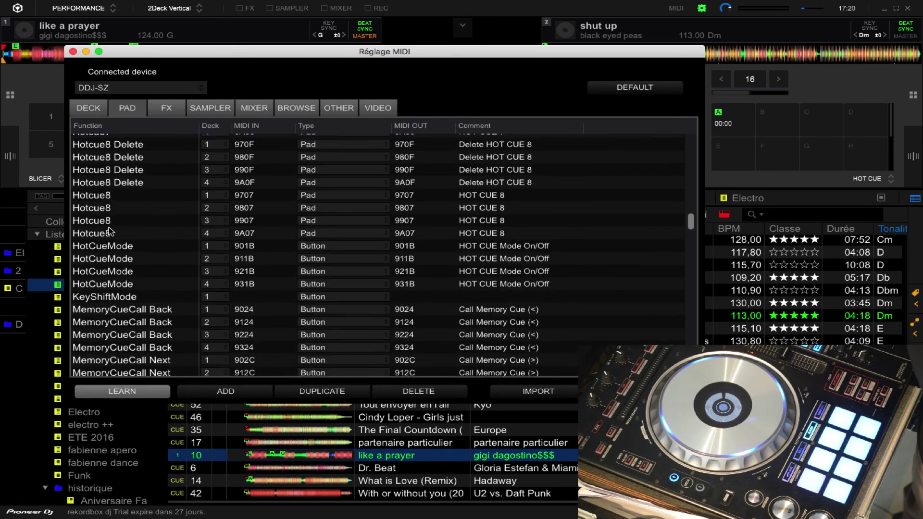
{"action": "scroll", "coordinate": [110, 231], "scroll_direction": "down", "scroll_amount": 10}
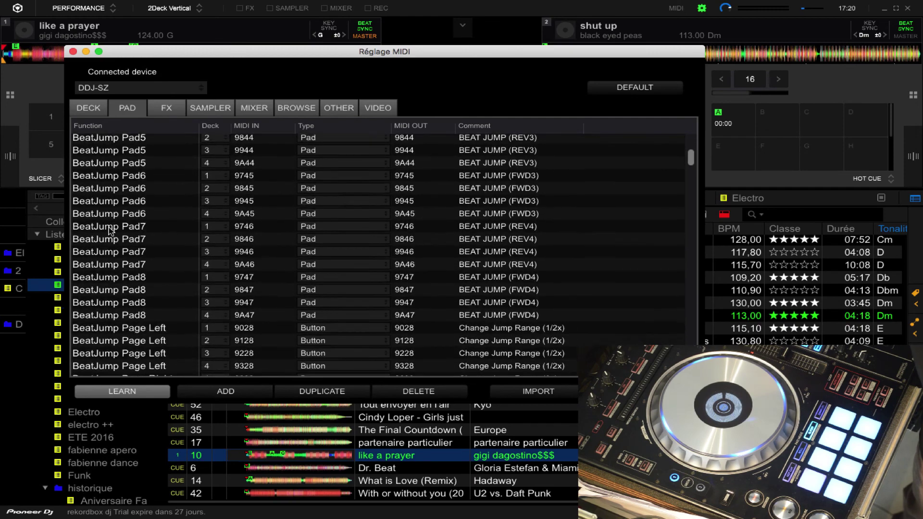
{"action": "scroll", "coordinate": [110, 231], "scroll_direction": "down", "scroll_amount": 3}
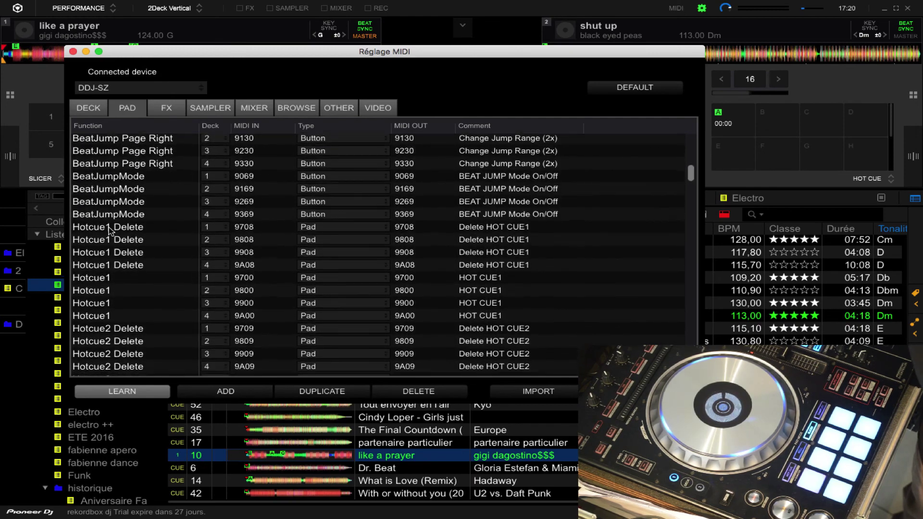
{"action": "scroll", "coordinate": [110, 231], "scroll_direction": "up", "scroll_amount": 4}
{"action": "scroll", "coordinate": [110, 231], "scroll_direction": "up", "scroll_amount": 1}
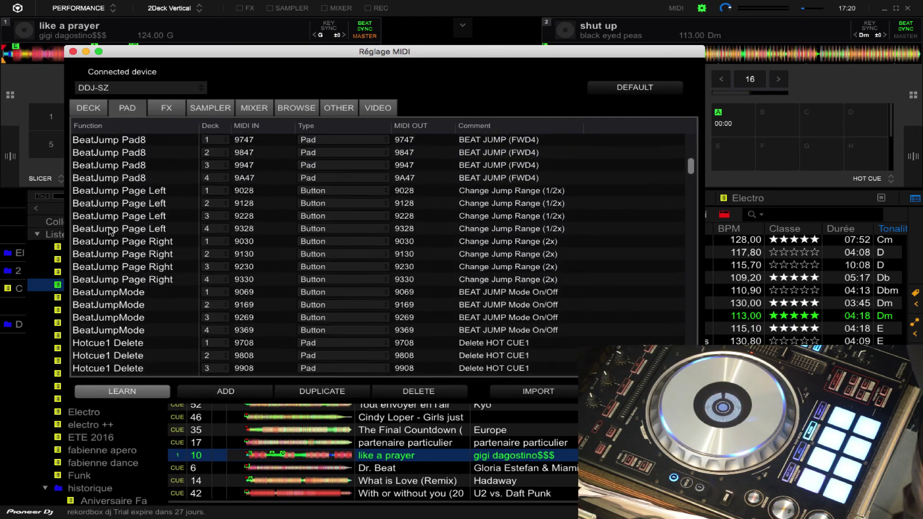
{"action": "scroll", "coordinate": [110, 231], "scroll_direction": "down", "scroll_amount": 2}
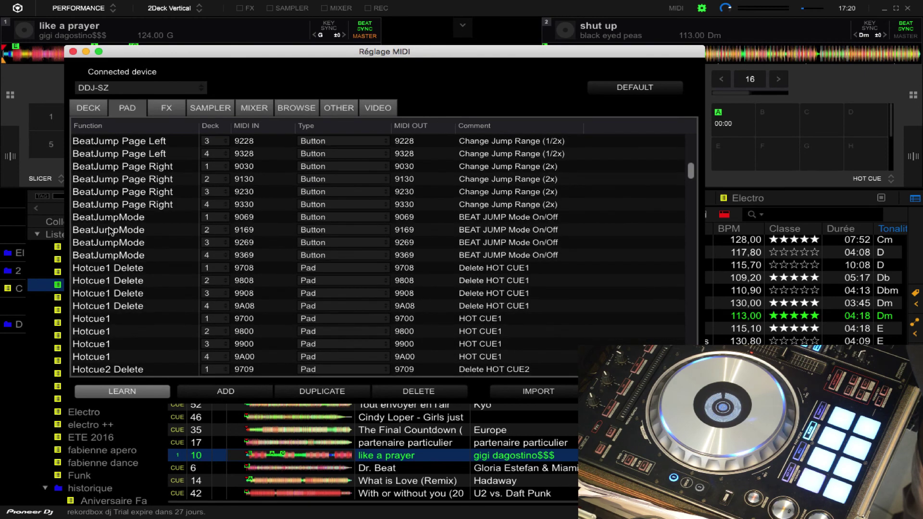
{"action": "scroll", "coordinate": [110, 232], "scroll_direction": "down", "scroll_amount": 1}
{"action": "left_click", "coordinate": [128, 127]}
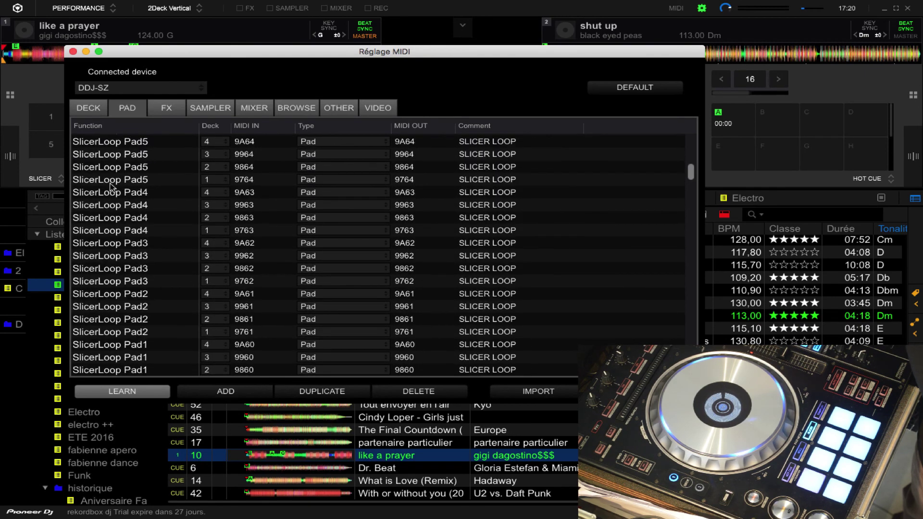
{"action": "scroll", "coordinate": [110, 192], "scroll_direction": "up", "scroll_amount": 8}
{"action": "scroll", "coordinate": [110, 191], "scroll_direction": "up", "scroll_amount": 1}
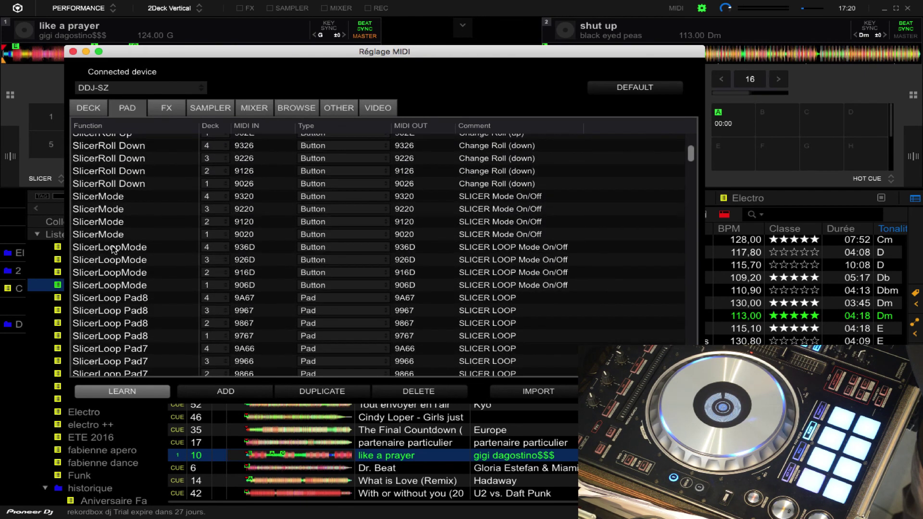
Step: Delete the SlicerMode mappings of decks 4 and 3
{"action": "left_click", "coordinate": [114, 248]}
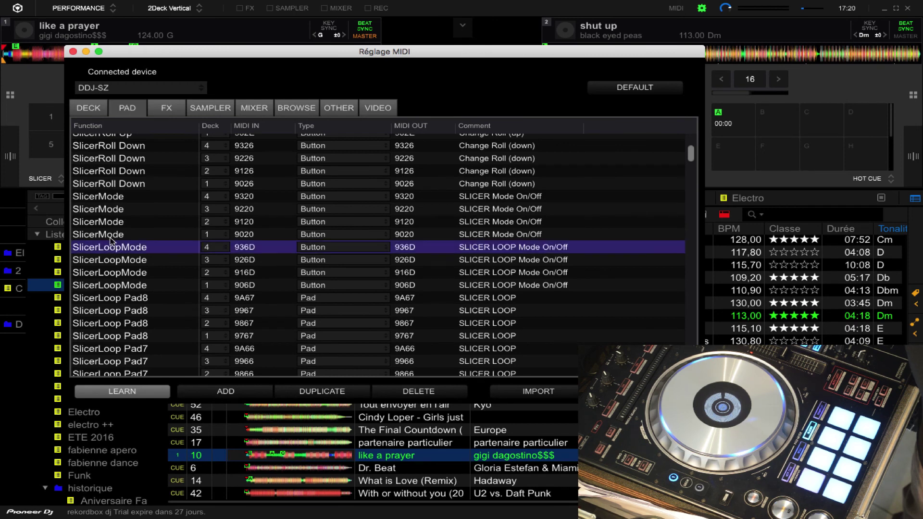
{"action": "left_click", "coordinate": [109, 198]}
{"action": "left_click", "coordinate": [108, 209]}
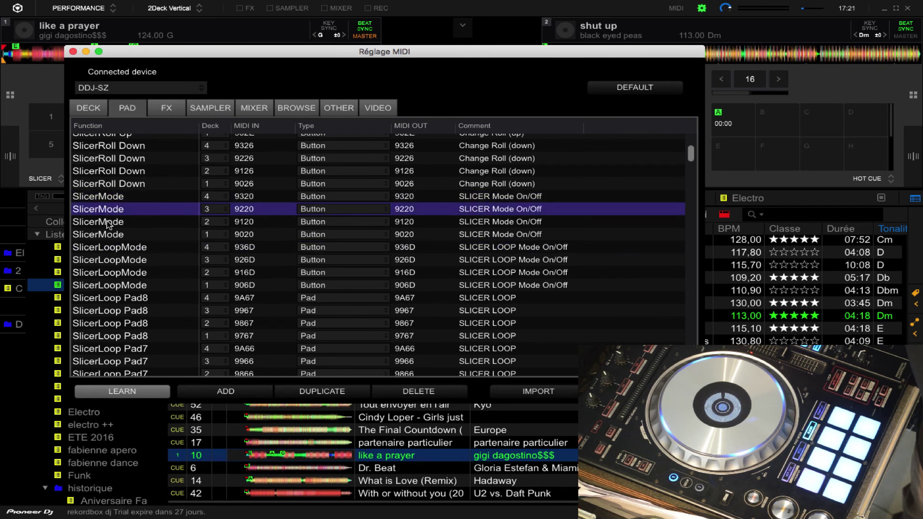
{"action": "left_click", "coordinate": [109, 221]}
{"action": "left_click", "coordinate": [108, 234]}
{"action": "left_click", "coordinate": [110, 198]}
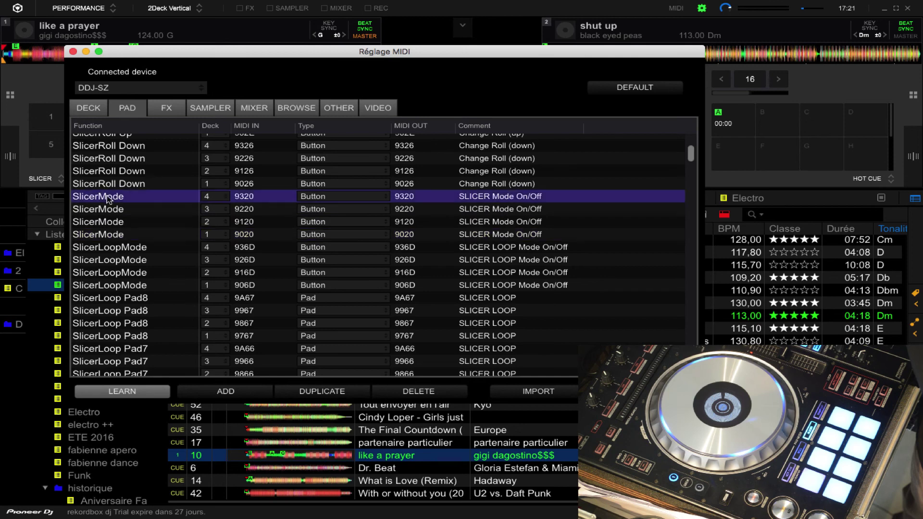
{"action": "left_click", "coordinate": [425, 391]}
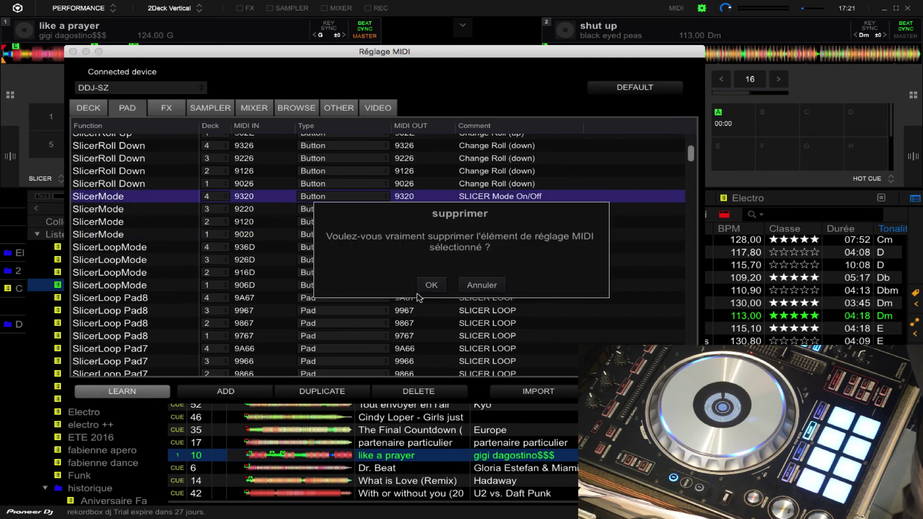
{"action": "left_click", "coordinate": [430, 286]}
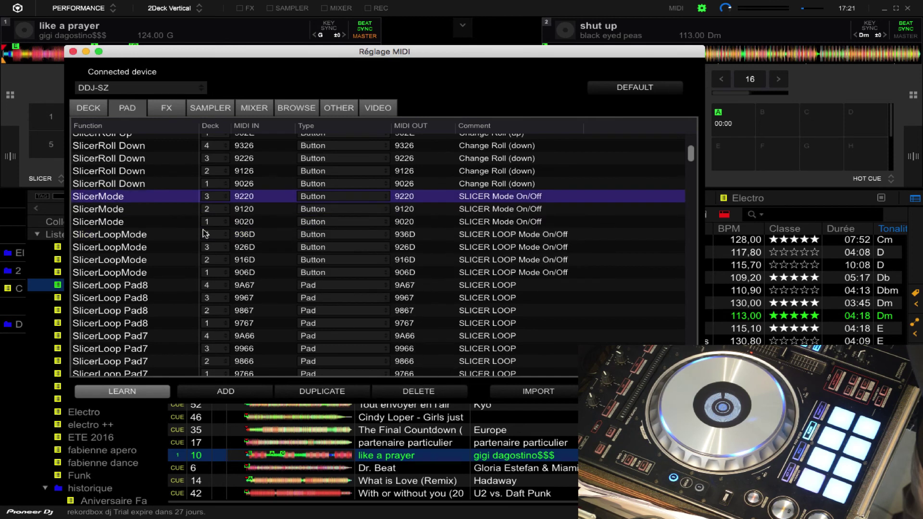
{"action": "left_click", "coordinate": [412, 395]}
{"action": "left_click", "coordinate": [433, 287]}
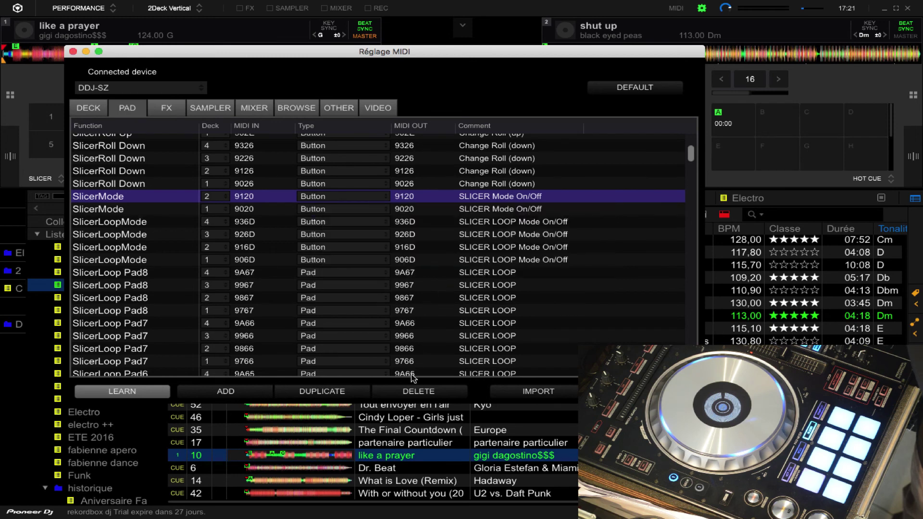
Step: Delete the SlicerMode mappings of decks 2 and 1, dismissing the duplicate MIDI code warning in between
{"action": "left_click", "coordinate": [414, 393]}
{"action": "left_click", "coordinate": [431, 286]}
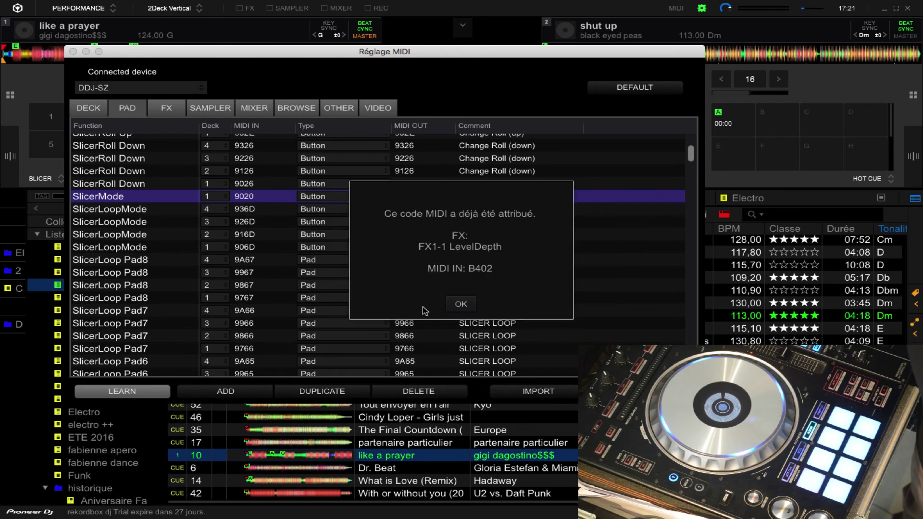
{"action": "left_click", "coordinate": [460, 306]}
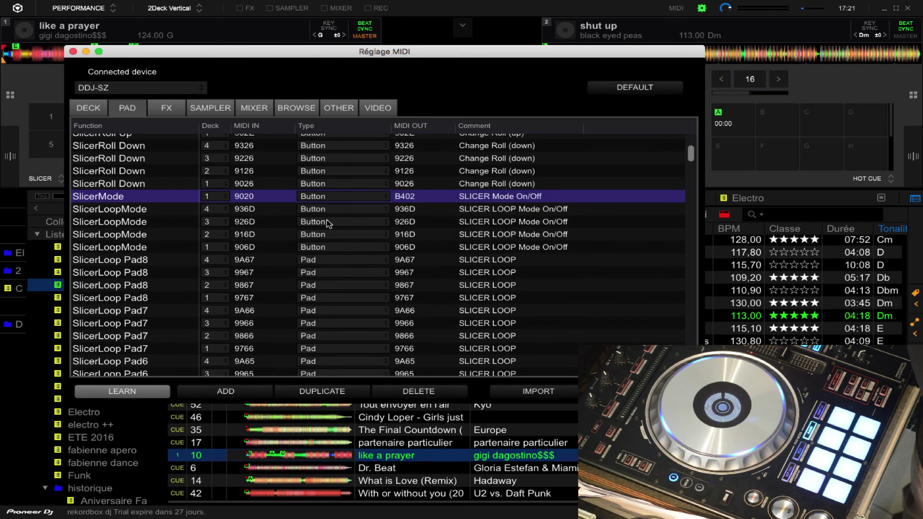
{"action": "left_click", "coordinate": [314, 187]}
{"action": "left_click", "coordinate": [300, 196]}
{"action": "left_click", "coordinate": [428, 395]}
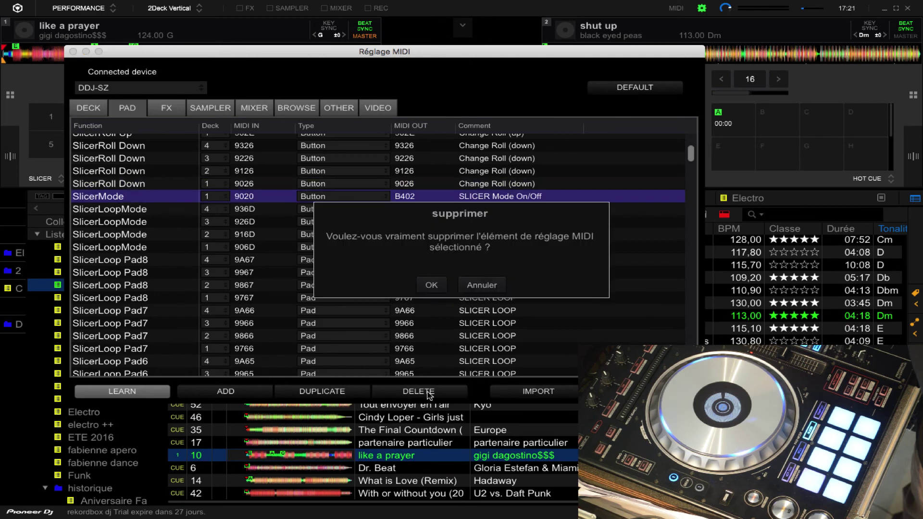
{"action": "left_click", "coordinate": [433, 286]}
Step: Sort the pad mappings by MIDI IN and learn the controller's Slicer button (code 9020) for KeyShiftMode on deck 1
{"action": "scroll", "coordinate": [316, 249], "scroll_direction": "up", "scroll_amount": 4}
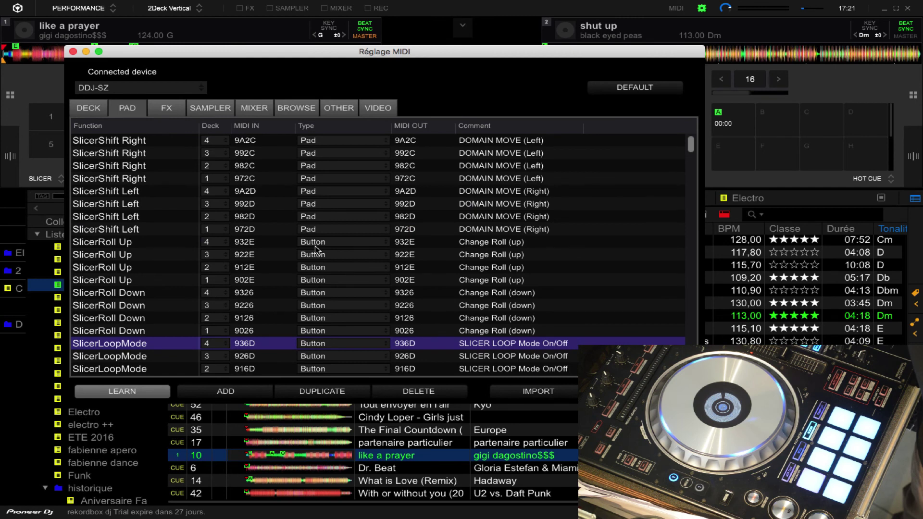
{"action": "left_click", "coordinate": [252, 126]}
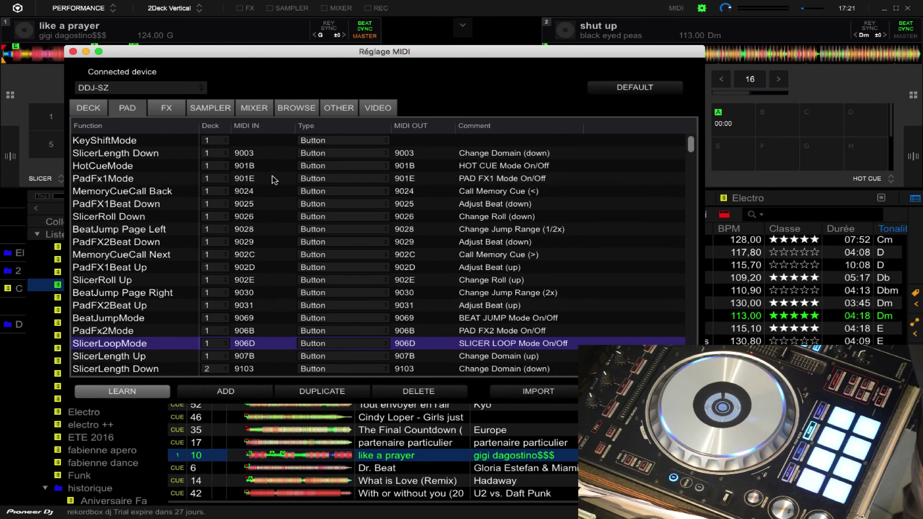
{"action": "left_click", "coordinate": [254, 140]}
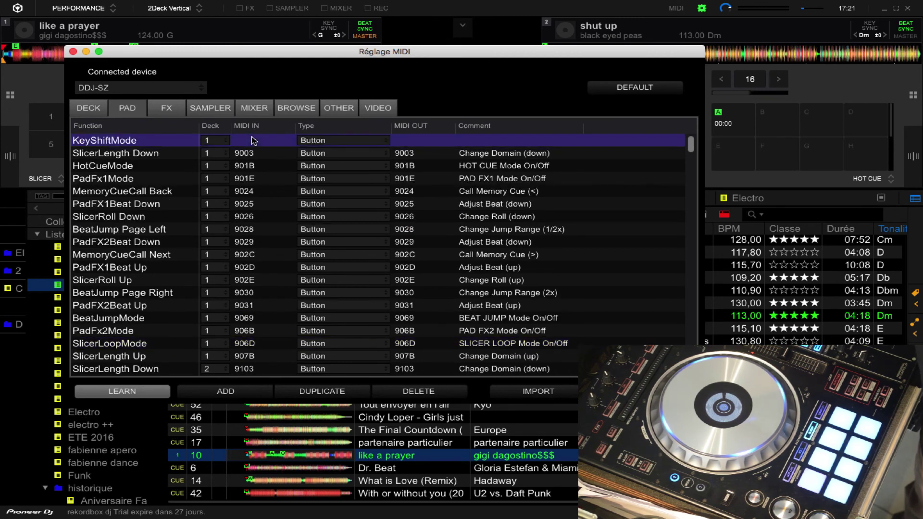
{"action": "left_click", "coordinate": [122, 391]}
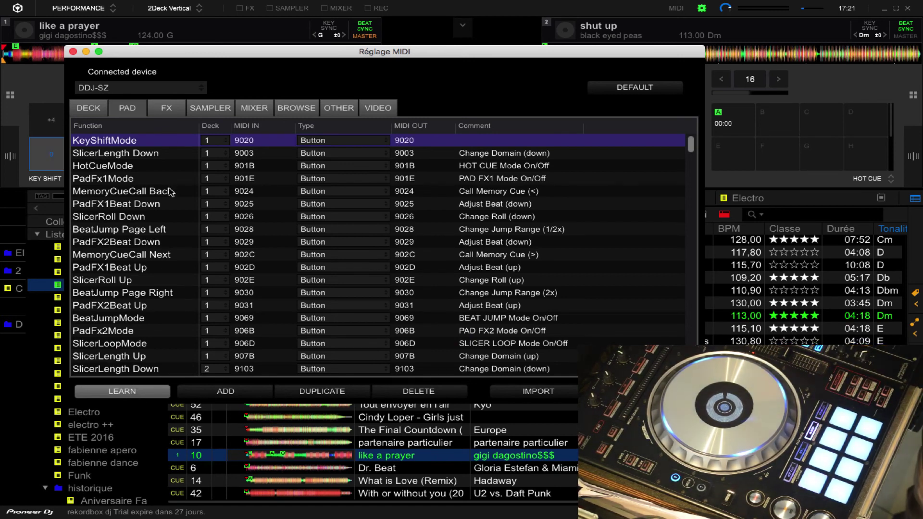
Step: Close the MIDI settings and test deck 1's Key Shift pads by selecting +5 and resetting to 0
{"action": "left_click", "coordinate": [73, 52]}
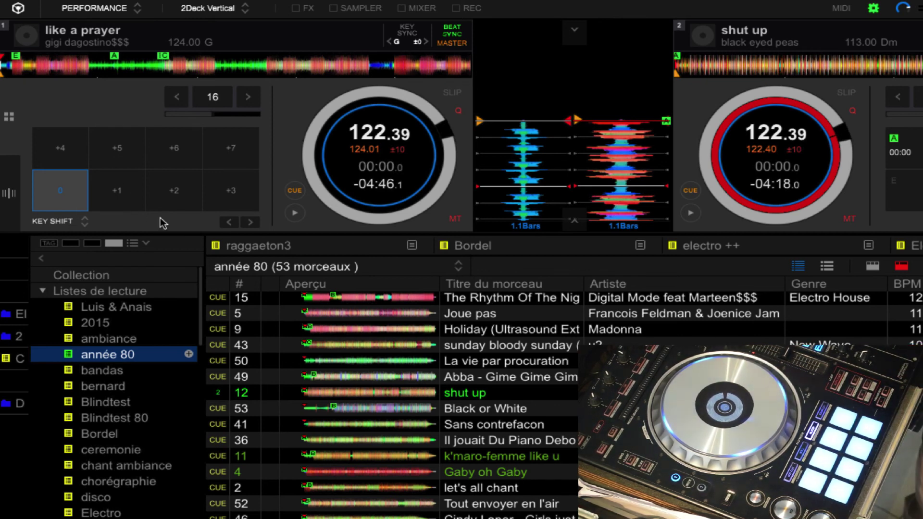
{"action": "left_click", "coordinate": [126, 167]}
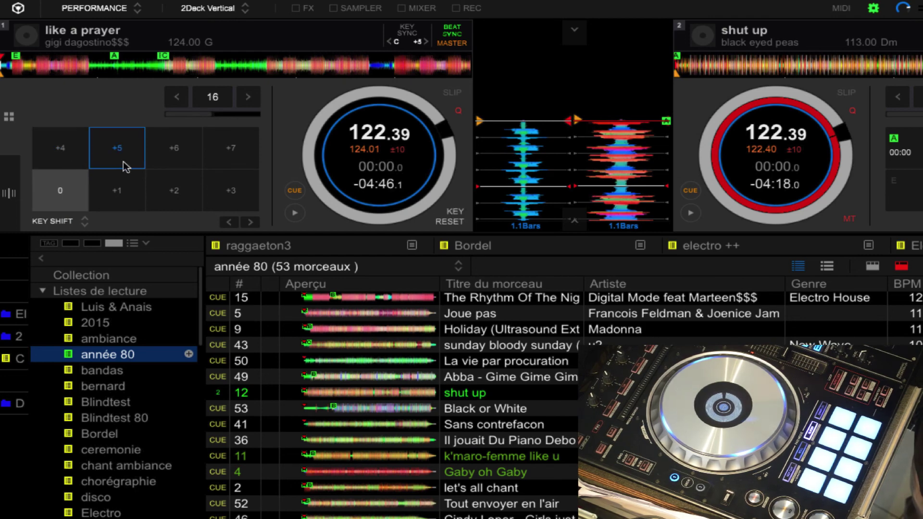
{"action": "left_click", "coordinate": [71, 207]}
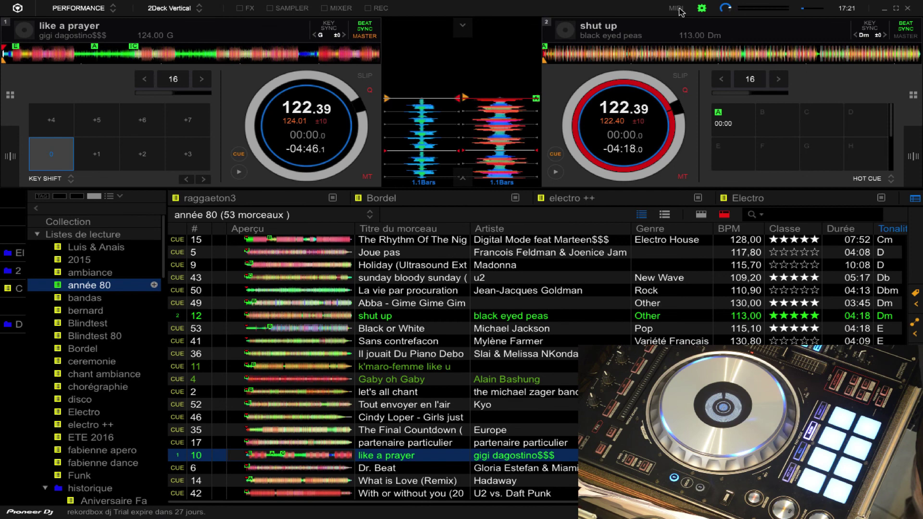
Step: Reopen the MIDI settings and add the KeyShift Pad1 function from the KeyShift group to the pad mappings
{"action": "left_click", "coordinate": [679, 9]}
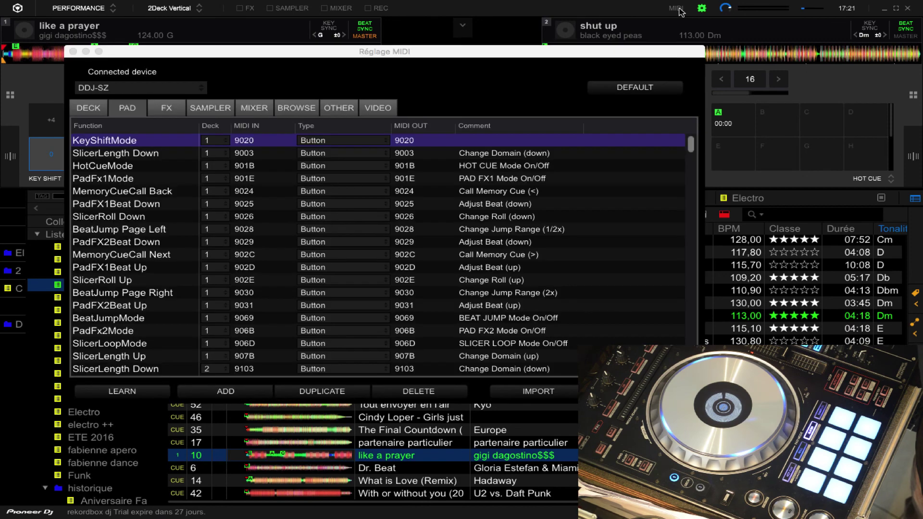
{"action": "scroll", "coordinate": [202, 288], "scroll_direction": "down", "scroll_amount": 8}
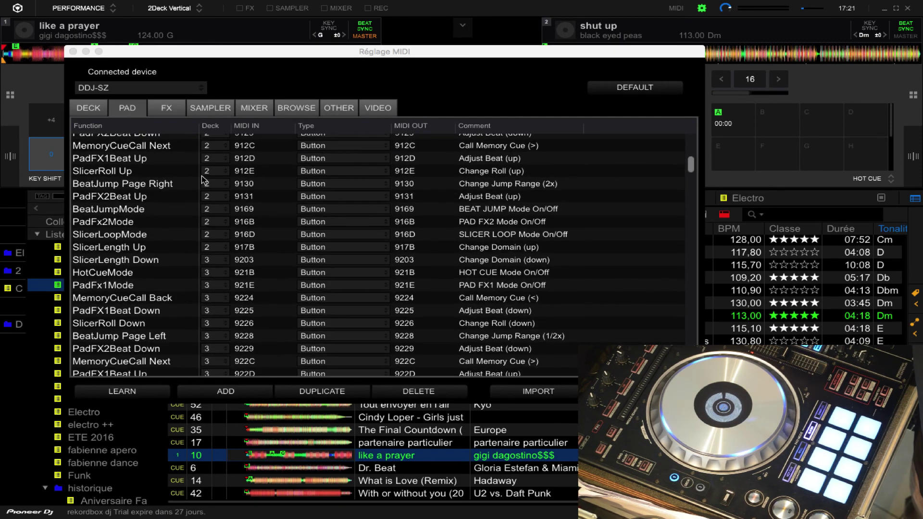
{"action": "left_click", "coordinate": [222, 394]}
{"action": "mouse_move", "coordinate": [260, 375]}
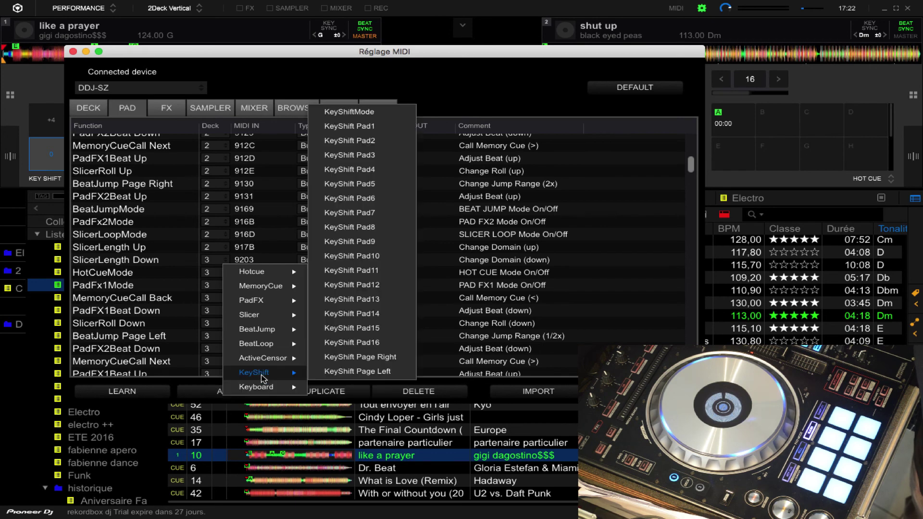
{"action": "left_click", "coordinate": [344, 130]}
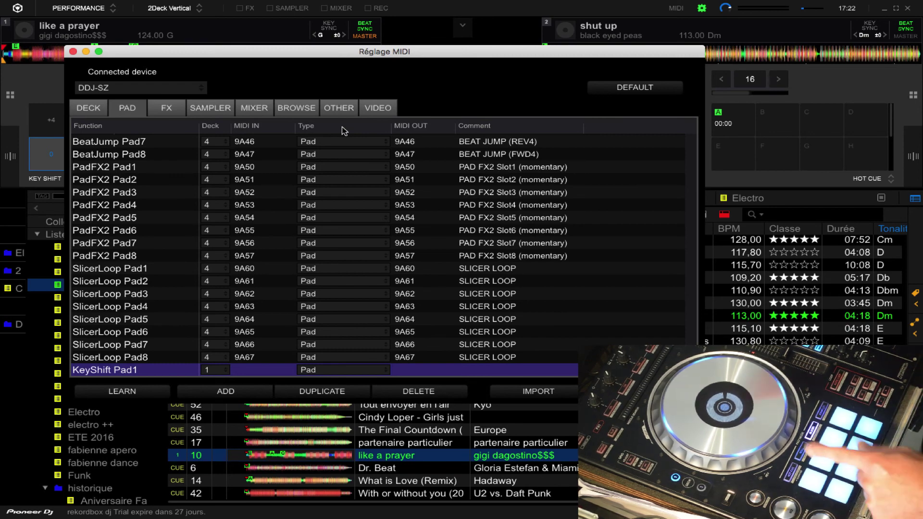
Step: Try to learn the controller's first pad for KeyShift Pad1 and check which functions pads 1, 2 and 8 already use
{"action": "left_click", "coordinate": [124, 394]}
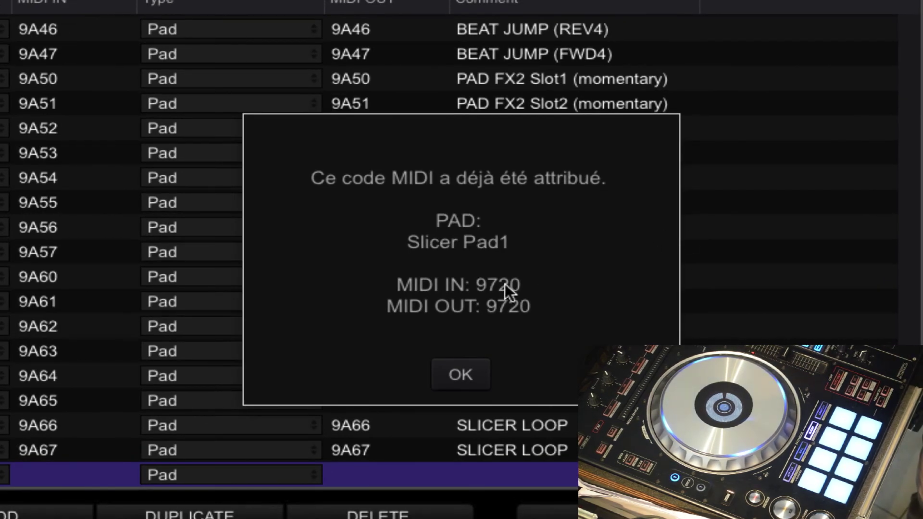
{"action": "left_click", "coordinate": [465, 377]}
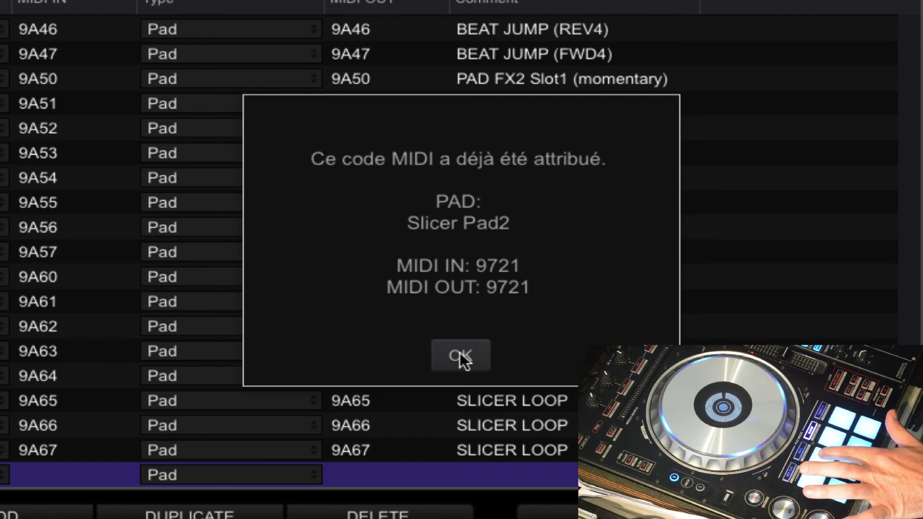
{"action": "left_click", "coordinate": [459, 354]}
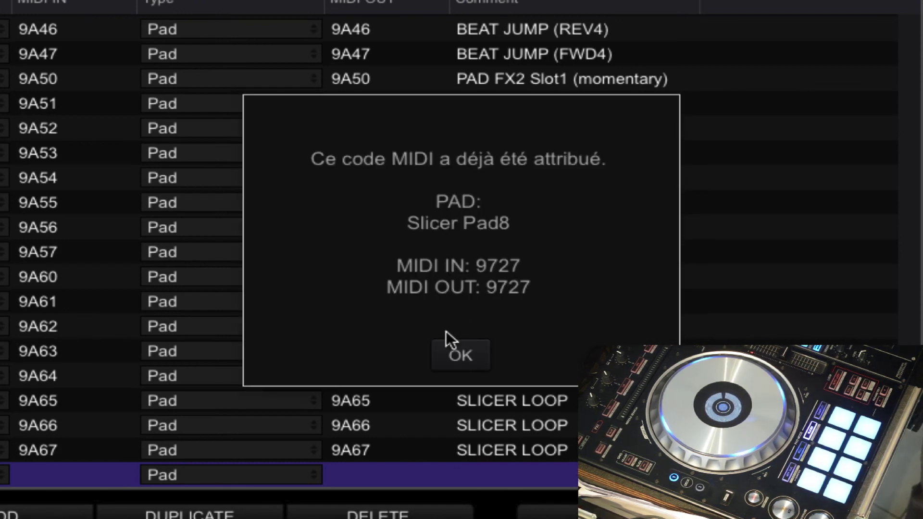
{"action": "left_click", "coordinate": [454, 356]}
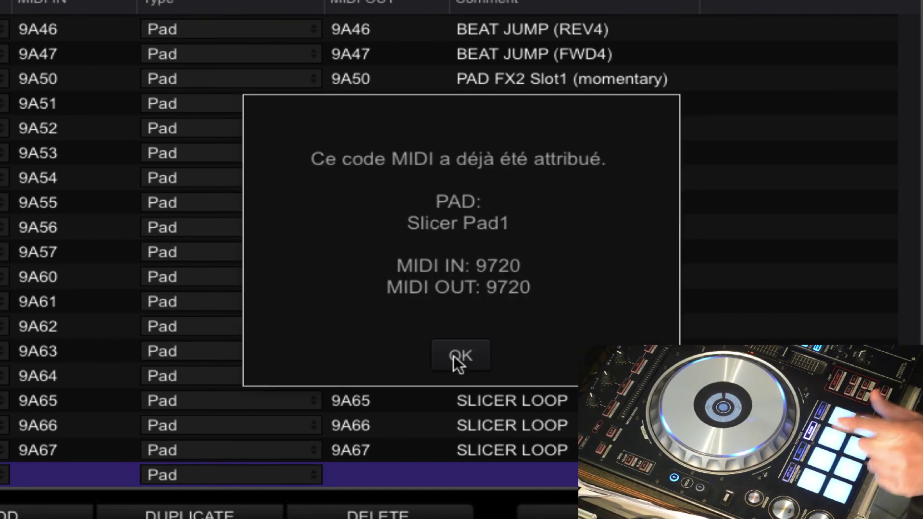
{"action": "left_click", "coordinate": [454, 356]}
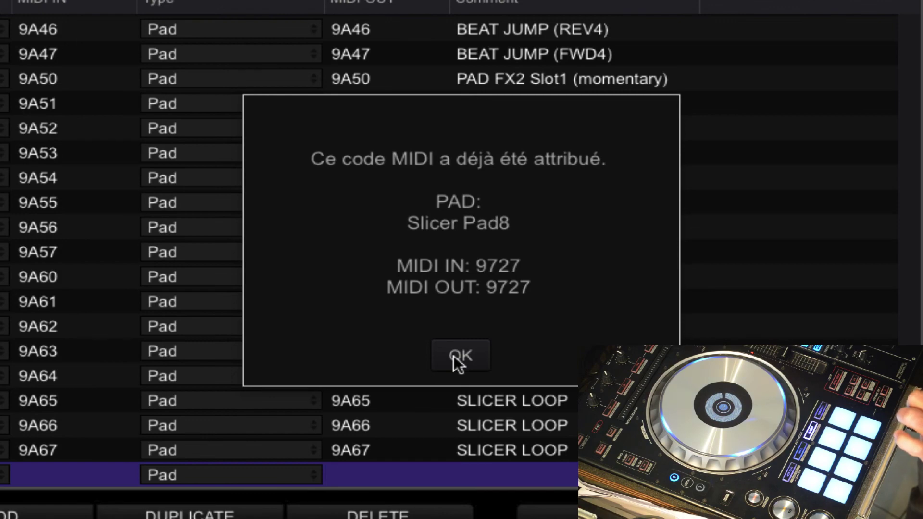
{"action": "left_click", "coordinate": [454, 356]}
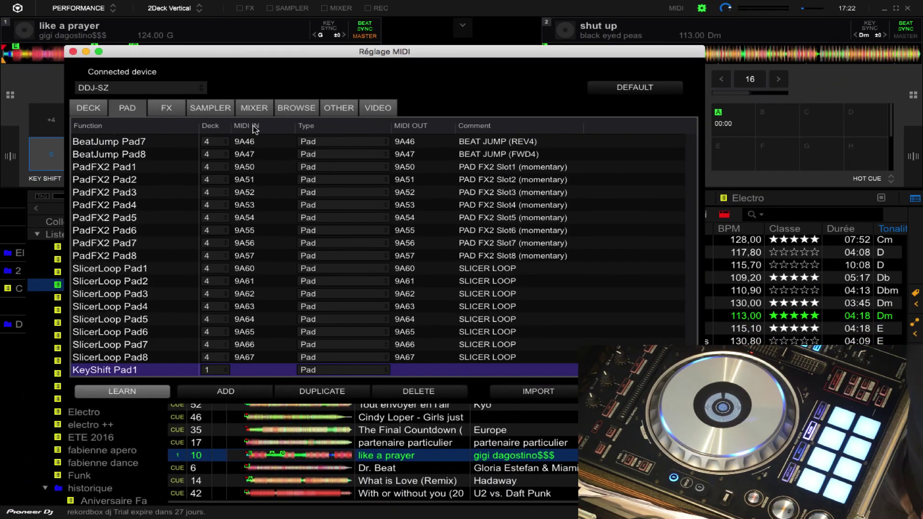
Step: Sort the pad mappings by MIDI IN and find the deck 1 Slicer Pad1 to Pad8 entries with codes 9720 to 9727
{"action": "left_click", "coordinate": [256, 128]}
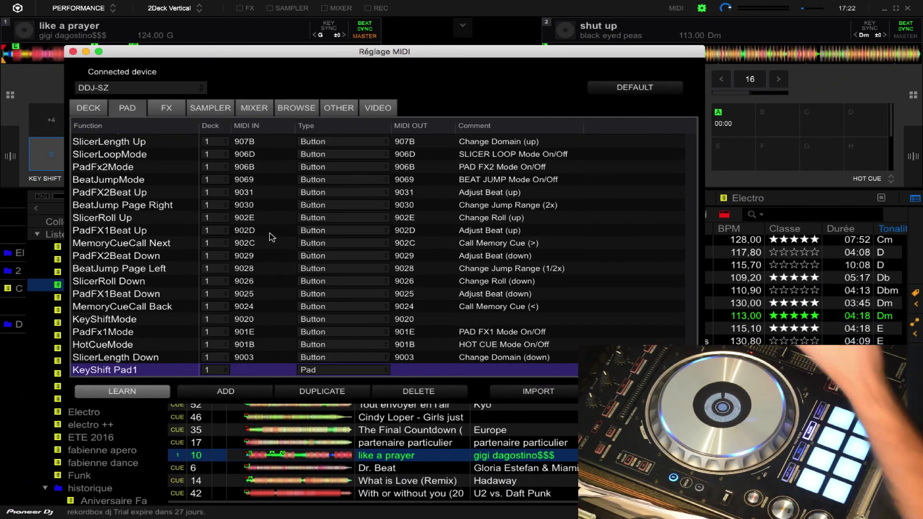
{"action": "scroll", "coordinate": [271, 236], "scroll_direction": "up", "scroll_amount": 10}
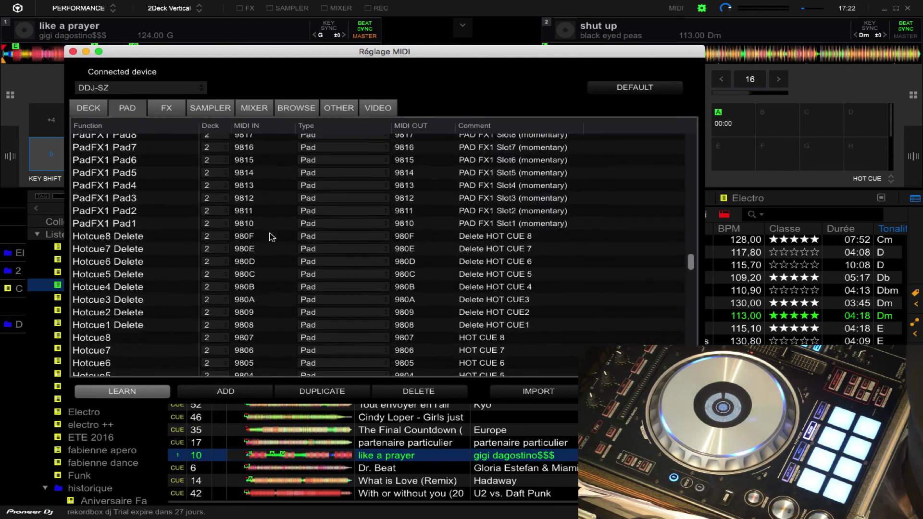
{"action": "scroll", "coordinate": [272, 236], "scroll_direction": "up", "scroll_amount": 1}
{"action": "scroll", "coordinate": [272, 236], "scroll_direction": "down", "scroll_amount": 5}
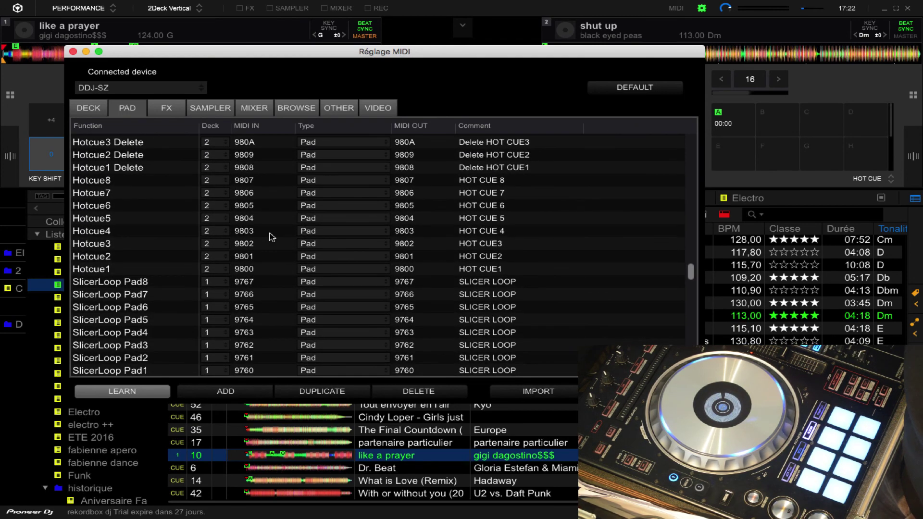
{"action": "scroll", "coordinate": [272, 236], "scroll_direction": "down", "scroll_amount": 5}
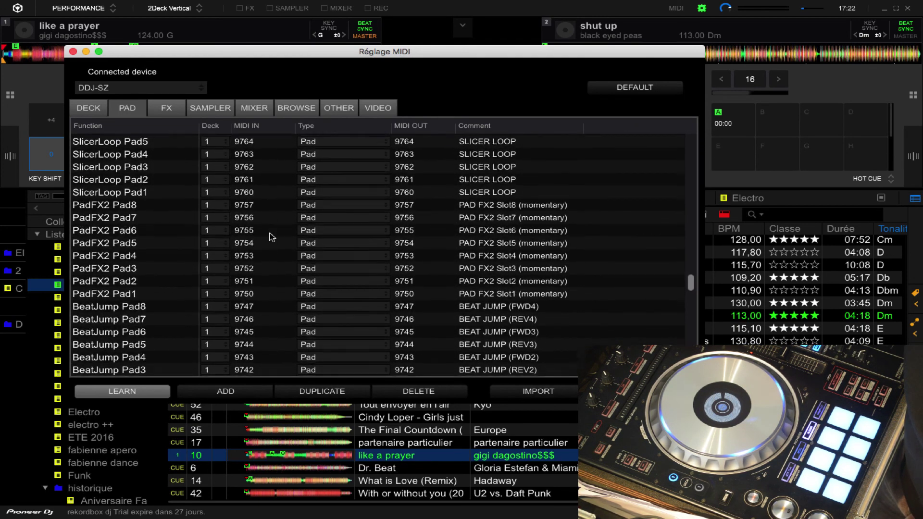
{"action": "scroll", "coordinate": [272, 236], "scroll_direction": "down", "scroll_amount": 3}
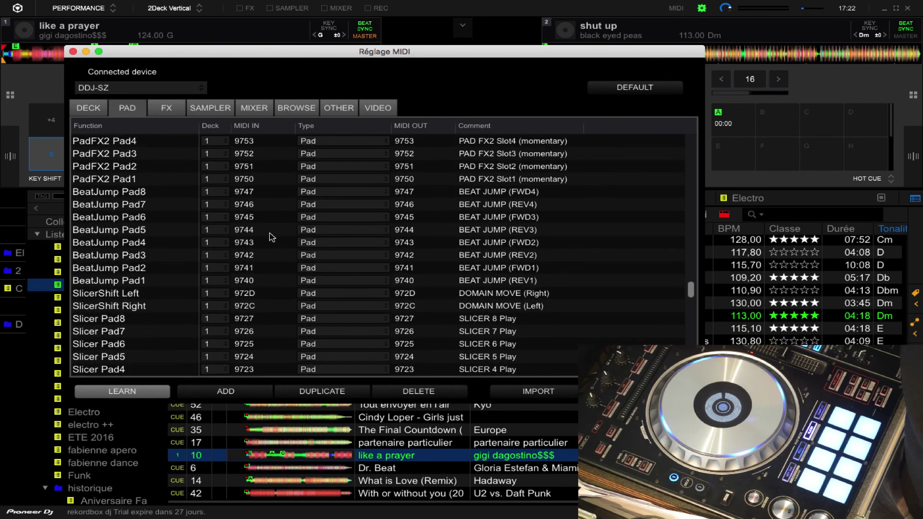
{"action": "scroll", "coordinate": [271, 236], "scroll_direction": "down", "scroll_amount": 1}
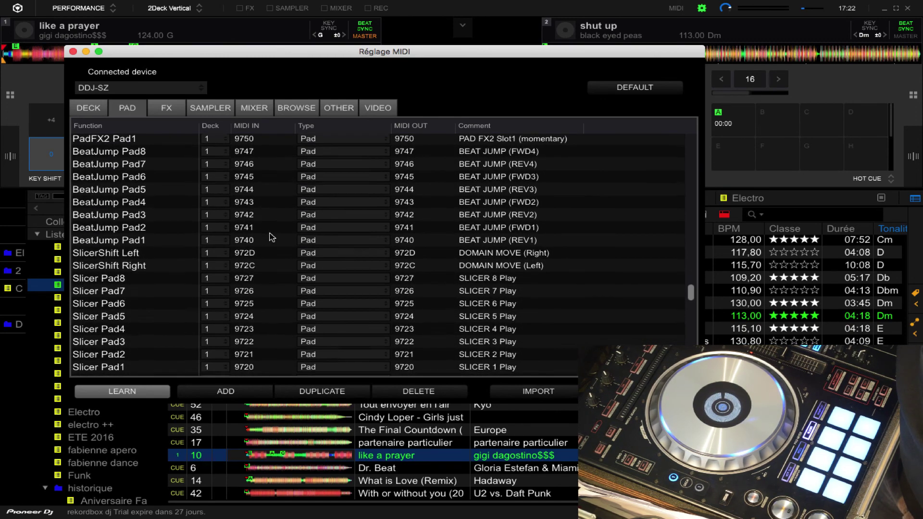
{"action": "scroll", "coordinate": [271, 236], "scroll_direction": "down", "scroll_amount": 2}
{"action": "left_click", "coordinate": [252, 288]}
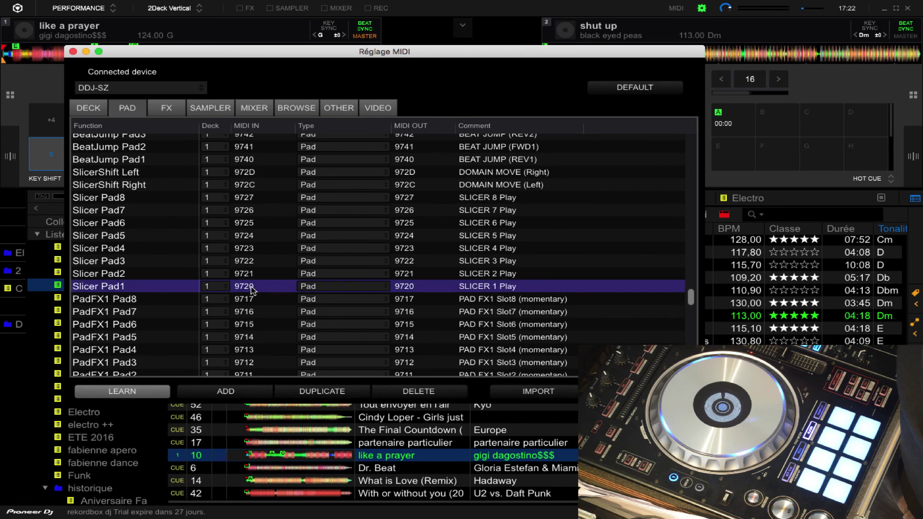
{"action": "left_click", "coordinate": [155, 200]}
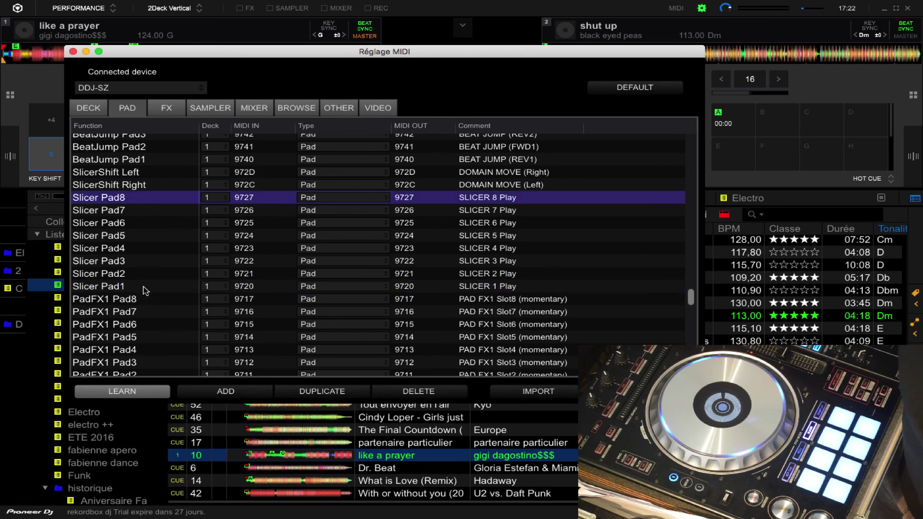
Step: Delete the deck 1 Slicer Pad1 and Slicer Pad8 mappings (9720 and 9727) and confirm each removal
{"action": "left_click", "coordinate": [147, 288]}
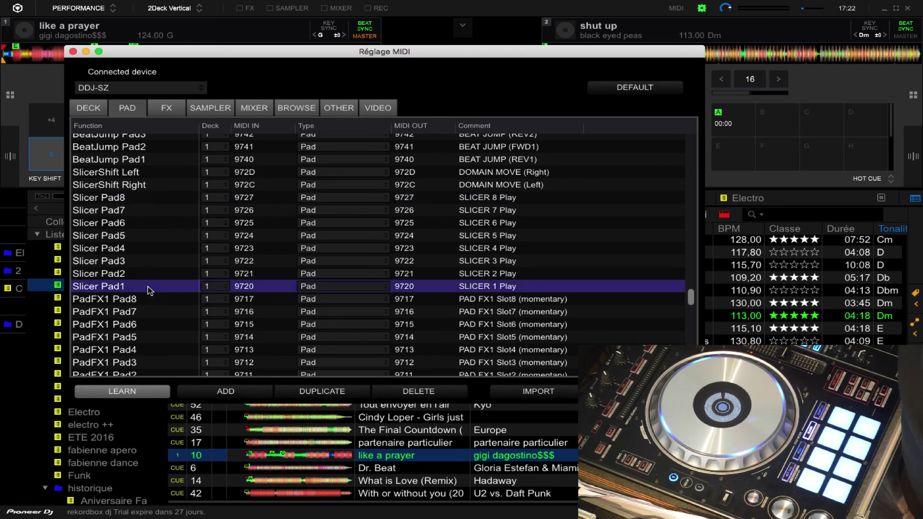
{"action": "left_click", "coordinate": [441, 396]}
{"action": "left_click", "coordinate": [435, 288]}
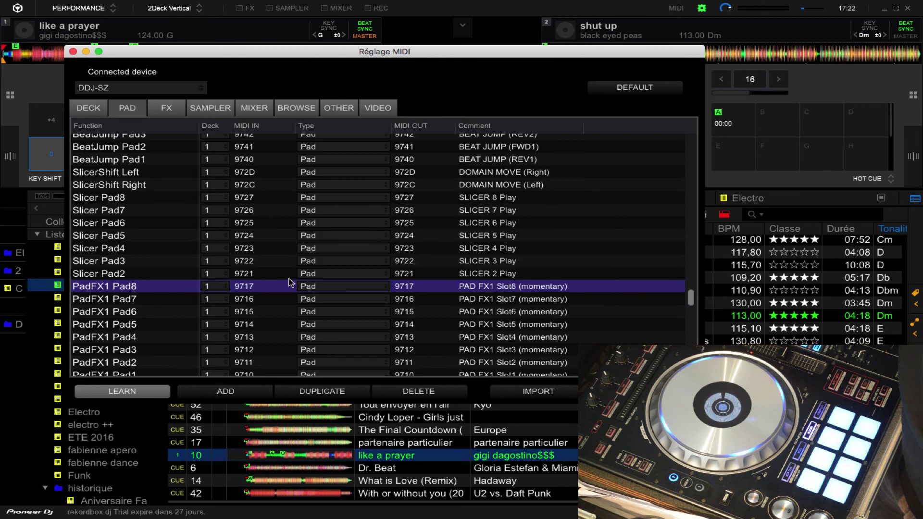
{"action": "left_click", "coordinate": [246, 201]}
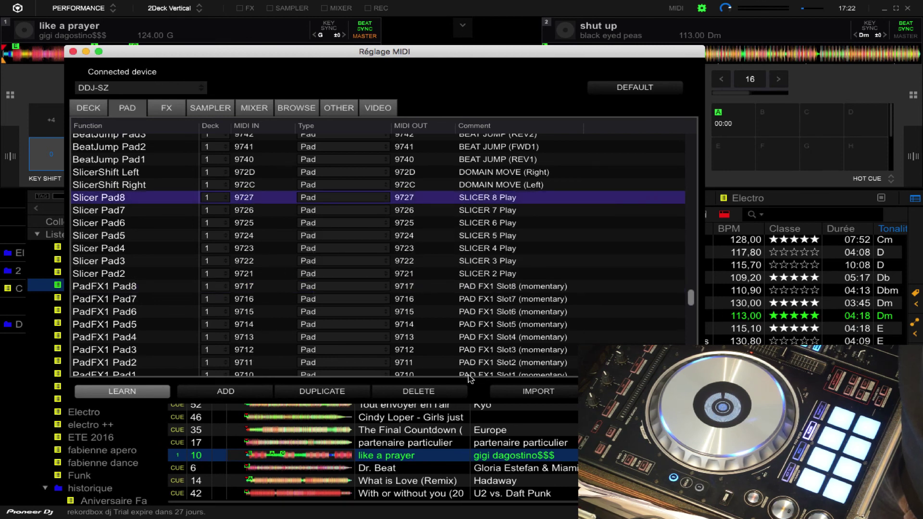
{"action": "left_click", "coordinate": [438, 395]}
{"action": "left_click", "coordinate": [436, 288]}
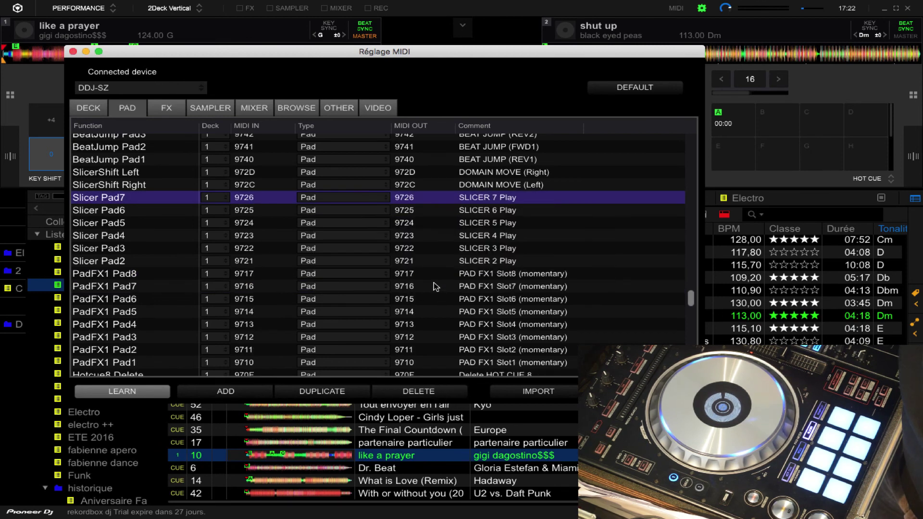
Step: Delete the deck 1 Slicer Pad7, Pad6 and Pad5 mappings (9726, 9725 and 9724), confirming each removal
{"action": "left_click", "coordinate": [420, 392]}
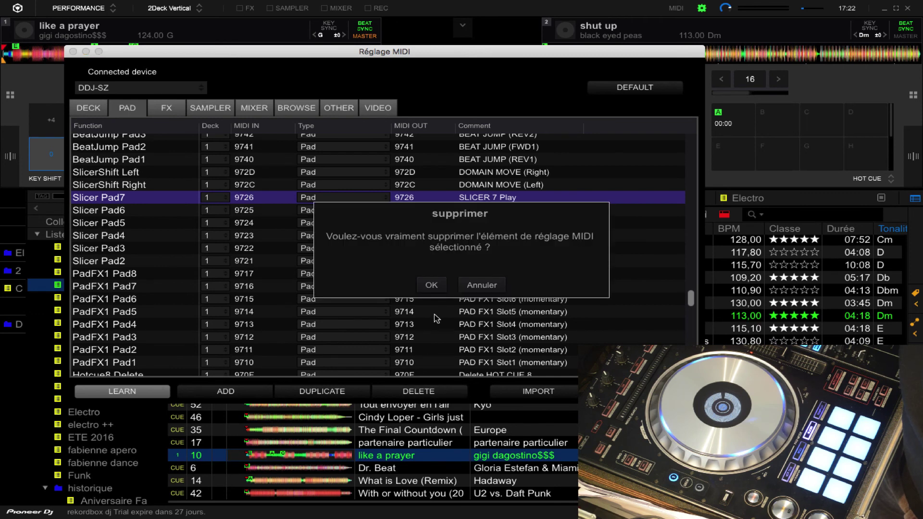
{"action": "left_click", "coordinate": [438, 288]}
{"action": "left_click", "coordinate": [420, 392]}
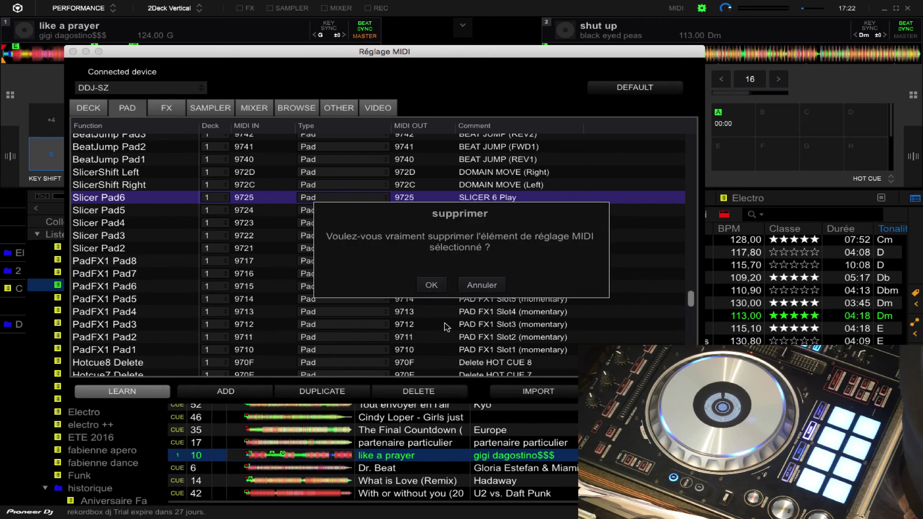
{"action": "left_click", "coordinate": [436, 286]}
{"action": "left_click", "coordinate": [419, 392]}
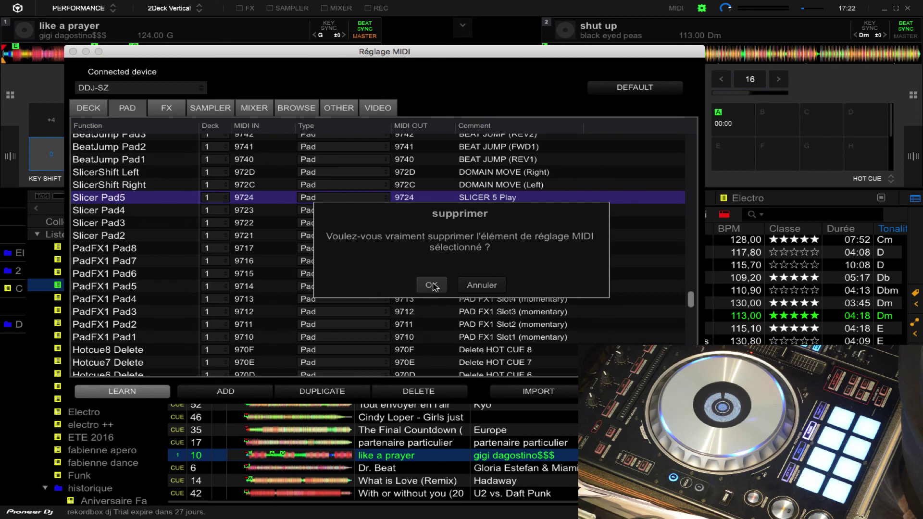
{"action": "left_click", "coordinate": [437, 287]}
Step: Delete the remaining deck 1 Slicer Pad4, Pad3 and Pad2 mappings (9723, 9722 and 9721), confirming each removal
{"action": "left_click", "coordinate": [419, 391]}
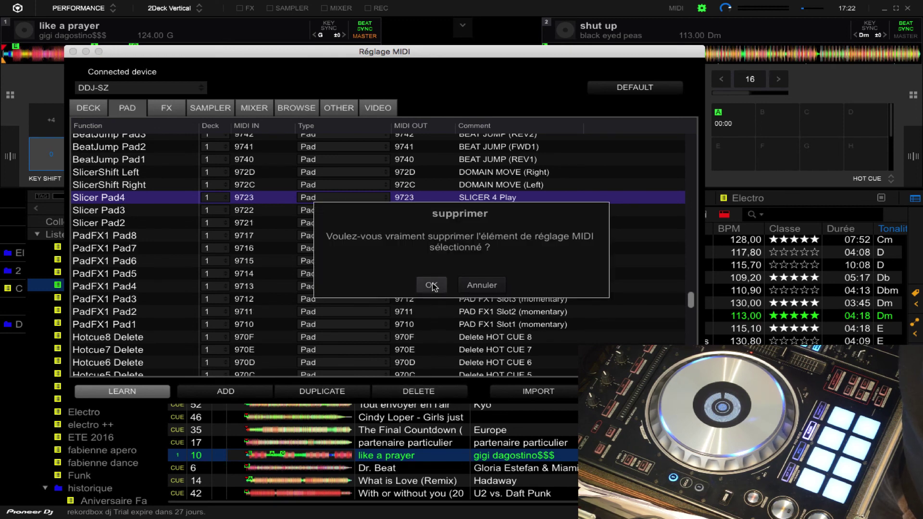
{"action": "left_click", "coordinate": [437, 287]}
{"action": "left_click", "coordinate": [419, 391]}
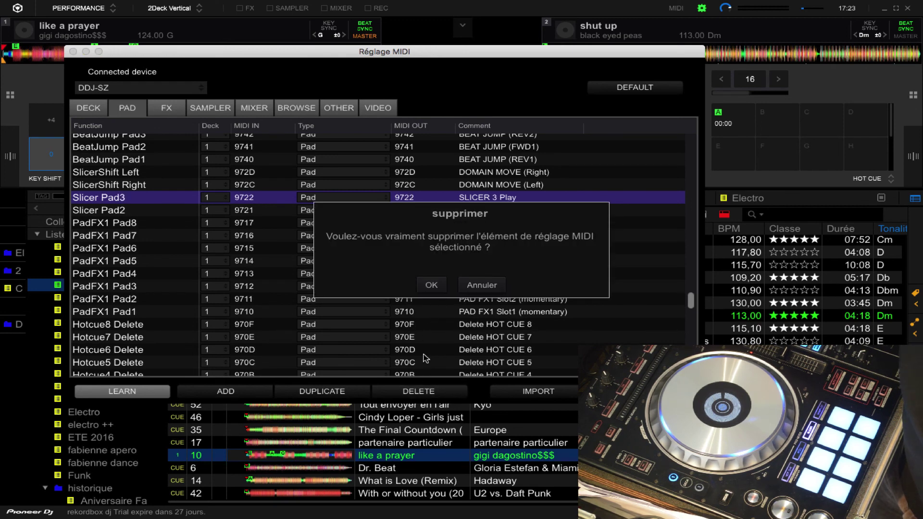
{"action": "left_click", "coordinate": [433, 288]}
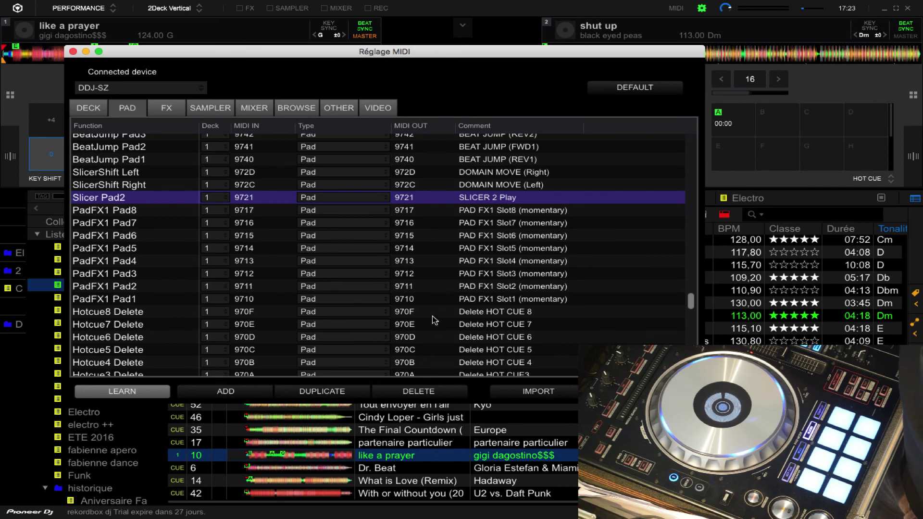
{"action": "left_click", "coordinate": [425, 398]}
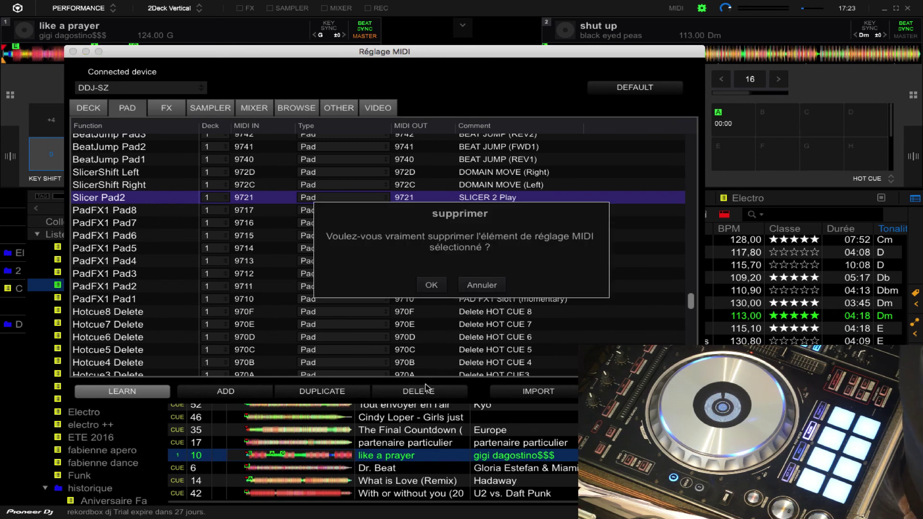
{"action": "left_click", "coordinate": [438, 286]}
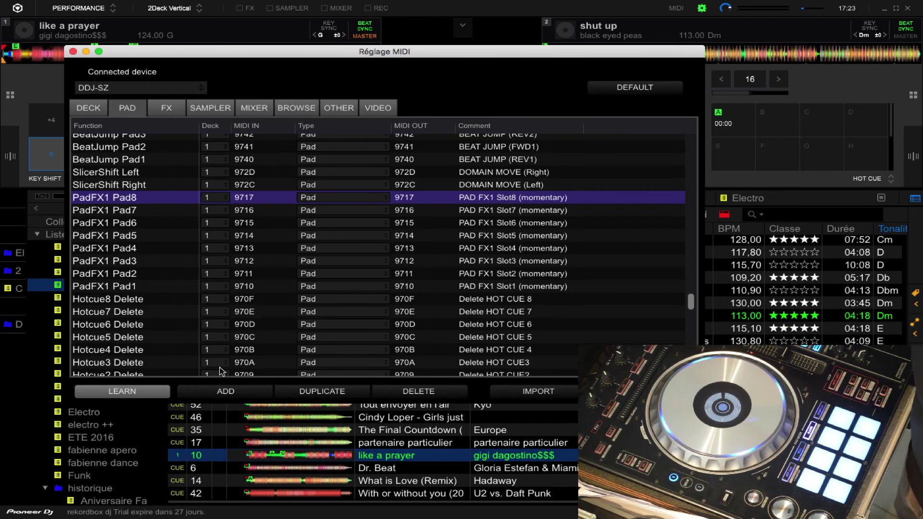
Step: Find the unassigned deck 1 KeyShift Pad1 entry and learn the controller's first pad, code 9720, for it
{"action": "scroll", "coordinate": [291, 212], "scroll_direction": "up", "scroll_amount": 20}
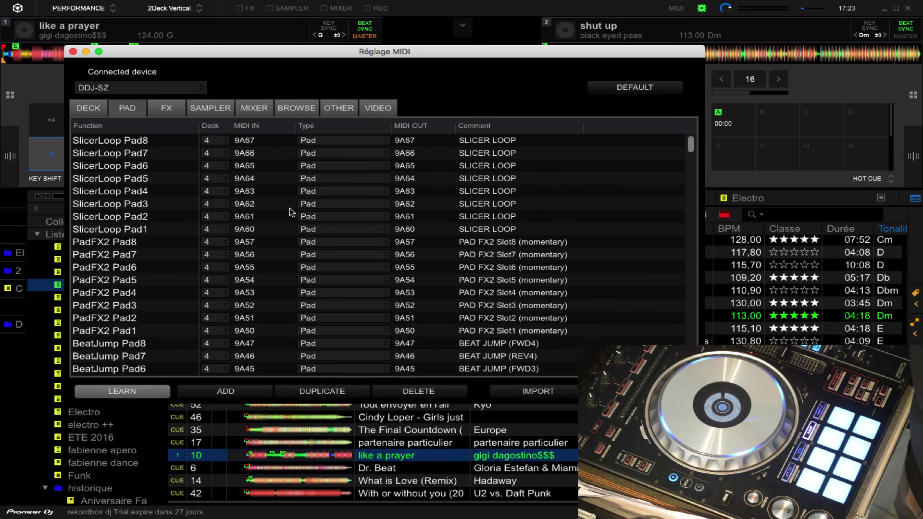
{"action": "scroll", "coordinate": [291, 212], "scroll_direction": "up", "scroll_amount": 20}
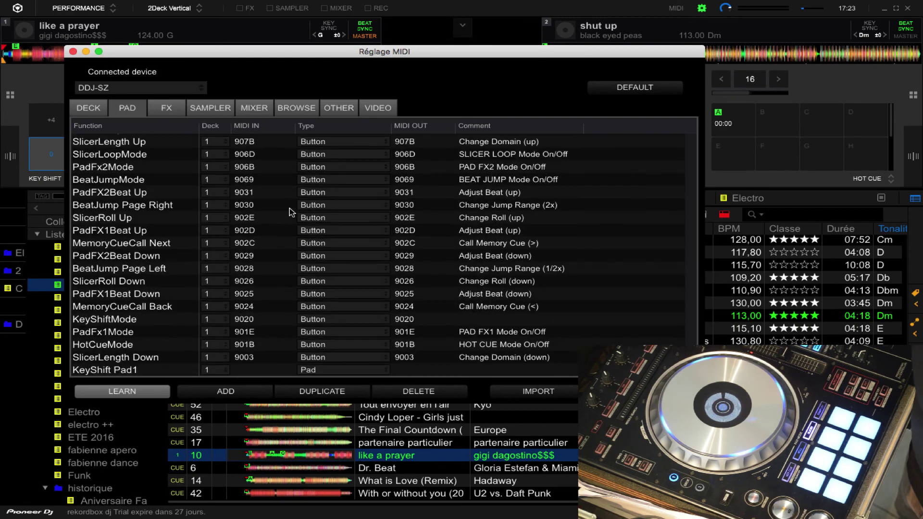
{"action": "left_click", "coordinate": [268, 373]}
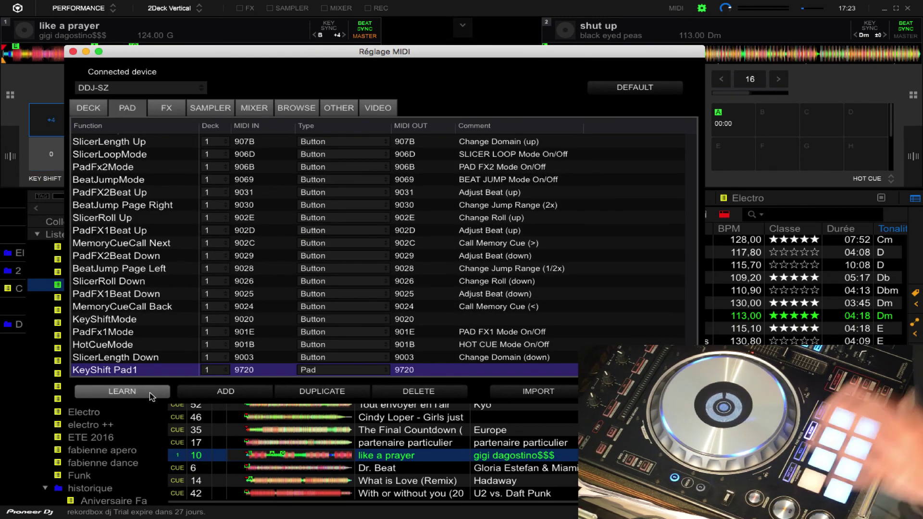
Step: Add the KeyShift Pad2 and KeyShift Pad3 functions and learn the controller pads with codes 9721 and 9722 for them
{"action": "left_click", "coordinate": [207, 400]}
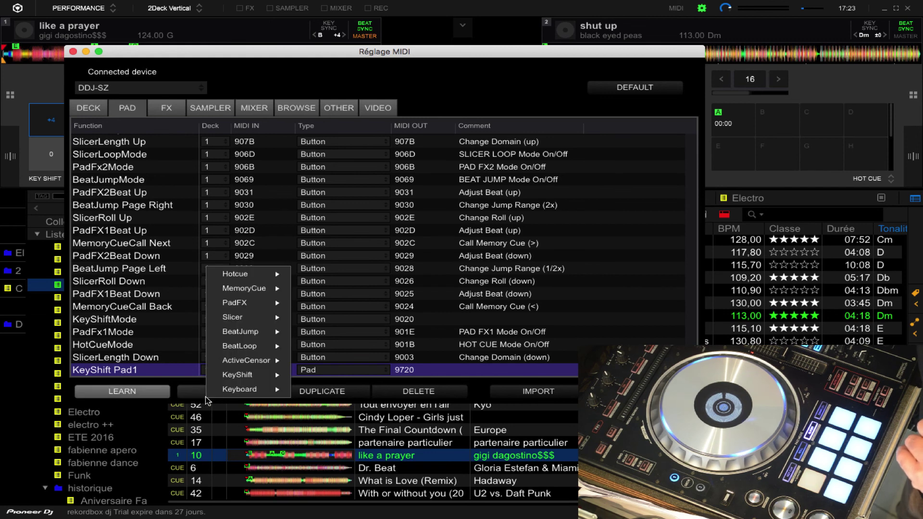
{"action": "mouse_move", "coordinate": [237, 374]}
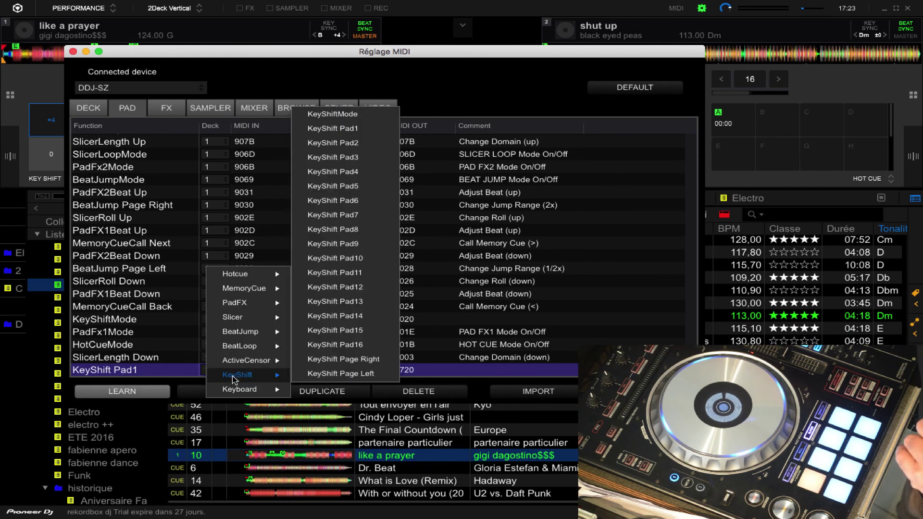
{"action": "left_click", "coordinate": [355, 144]}
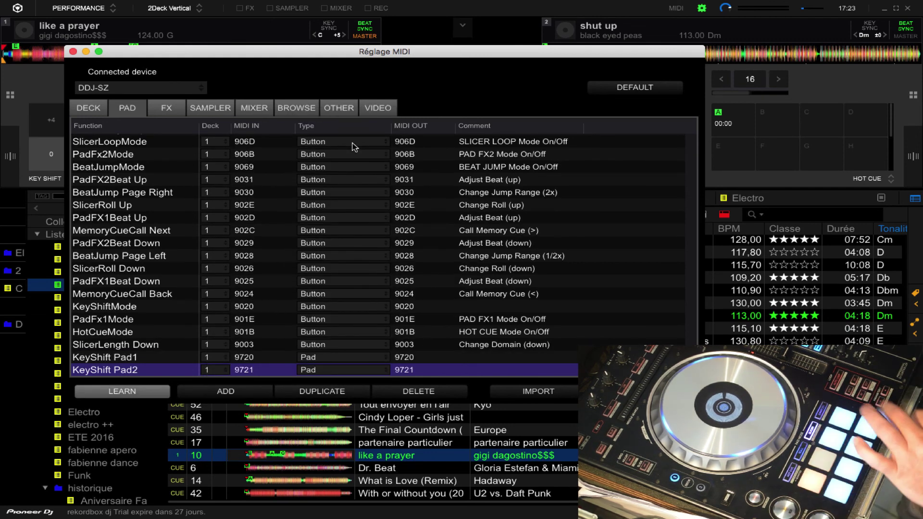
{"action": "left_click", "coordinate": [257, 391]}
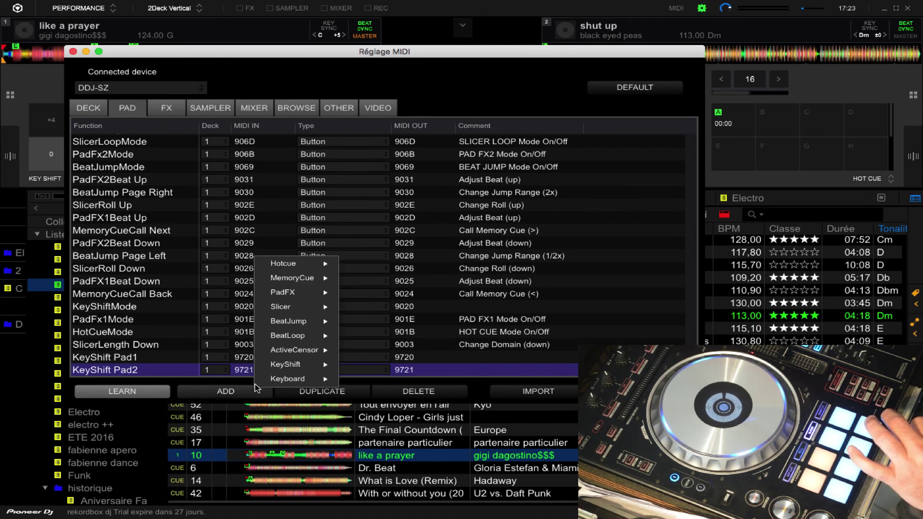
{"action": "mouse_move", "coordinate": [288, 364]}
{"action": "left_click", "coordinate": [400, 146]}
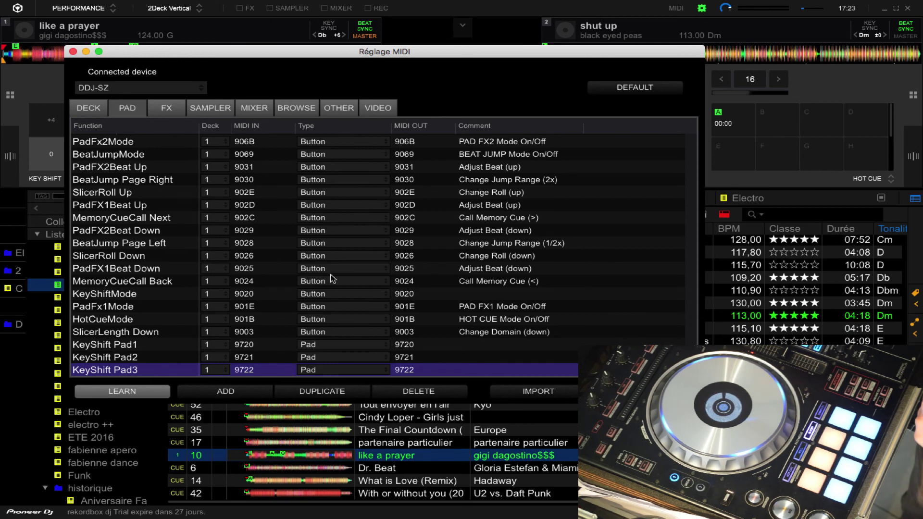
Step: Add the KeyShift Pad4 and KeyShift Pad5 functions and learn the controller pads with codes 9723 and 9724 for them
{"action": "left_click", "coordinate": [244, 393]}
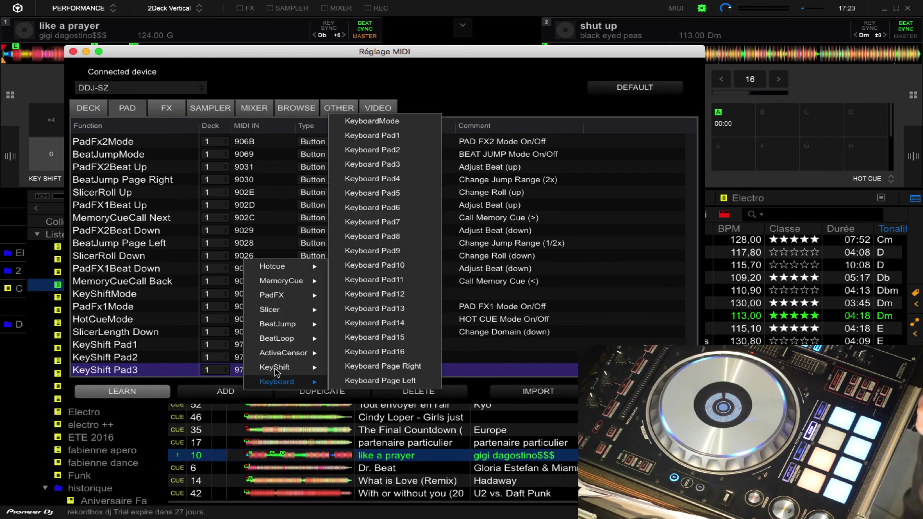
{"action": "mouse_move", "coordinate": [281, 368]}
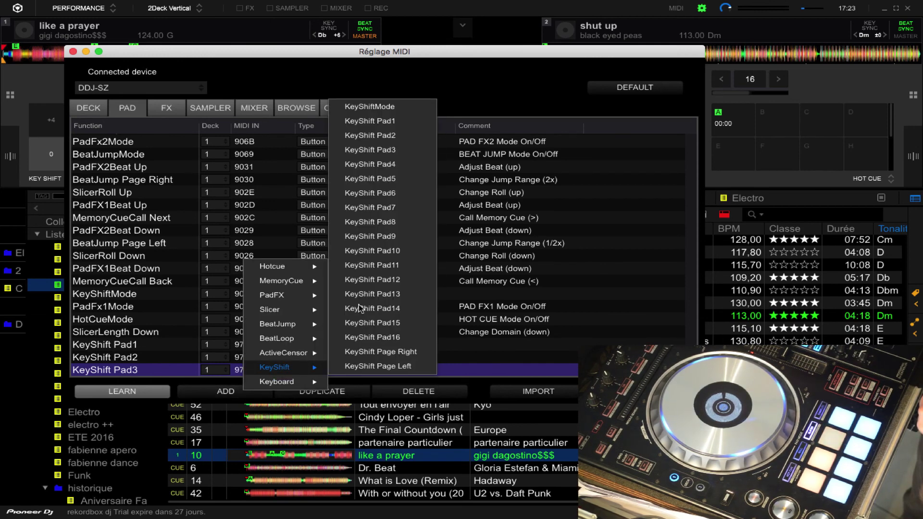
{"action": "left_click", "coordinate": [373, 165]}
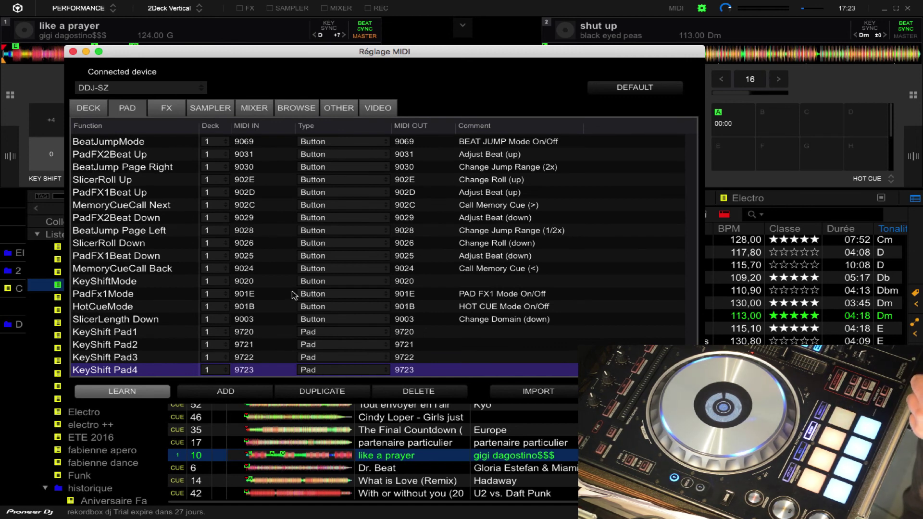
{"action": "left_click", "coordinate": [244, 392]}
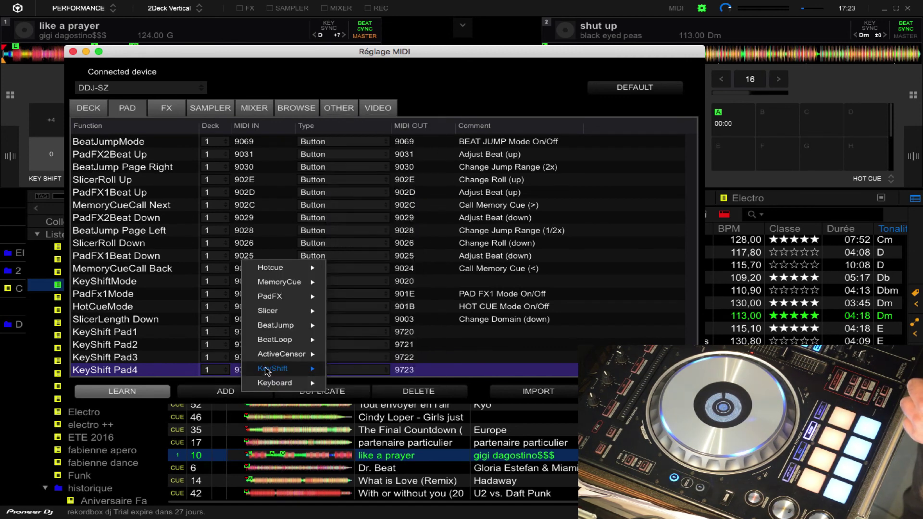
{"action": "mouse_move", "coordinate": [268, 370]}
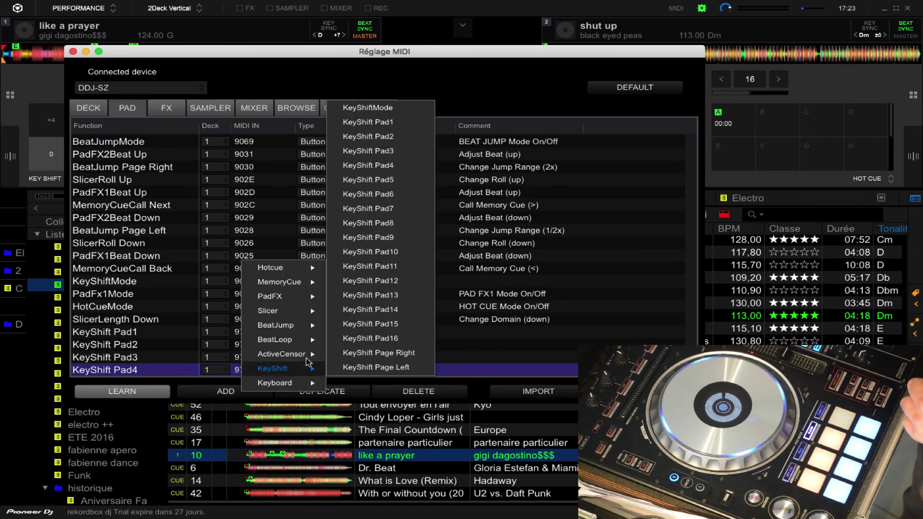
{"action": "left_click", "coordinate": [357, 181]}
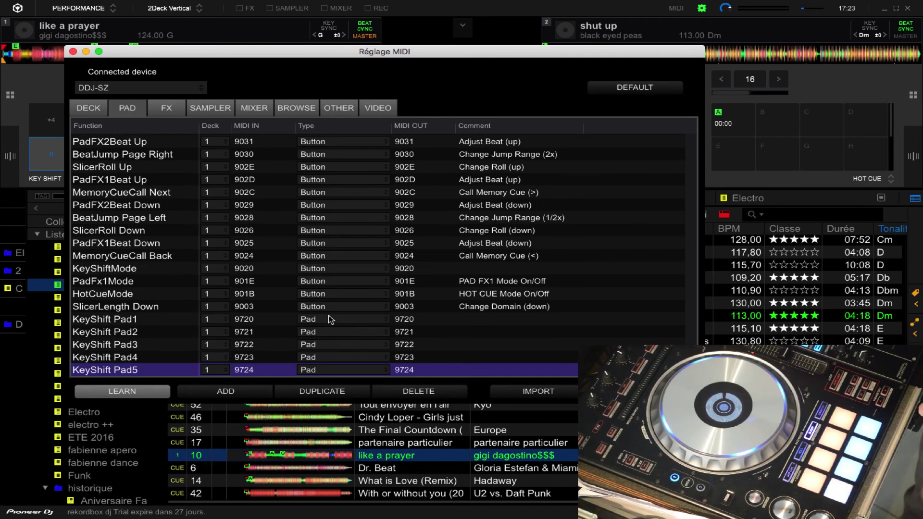
Step: Add the KeyShift Pad6 and KeyShift Pad7 functions and learn the controller pads with codes 9725 and 9726 for them
{"action": "left_click", "coordinate": [230, 392]}
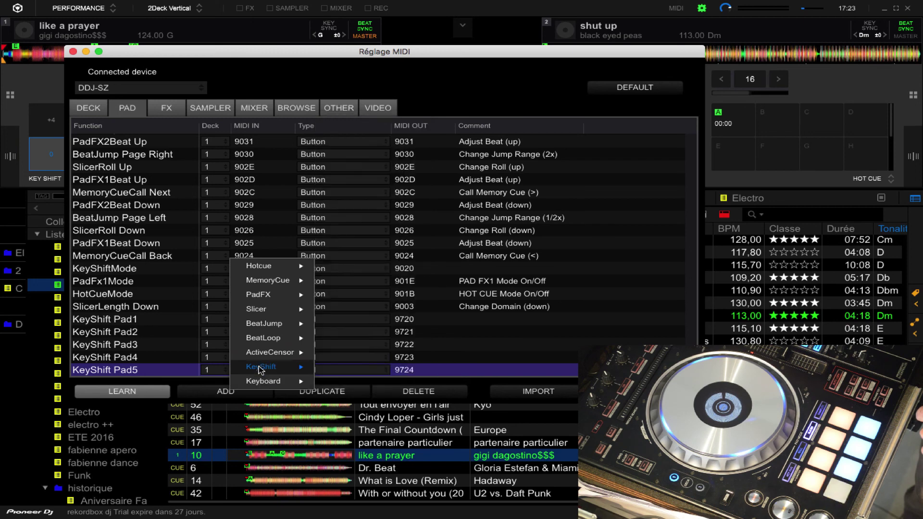
{"action": "mouse_move", "coordinate": [262, 367]}
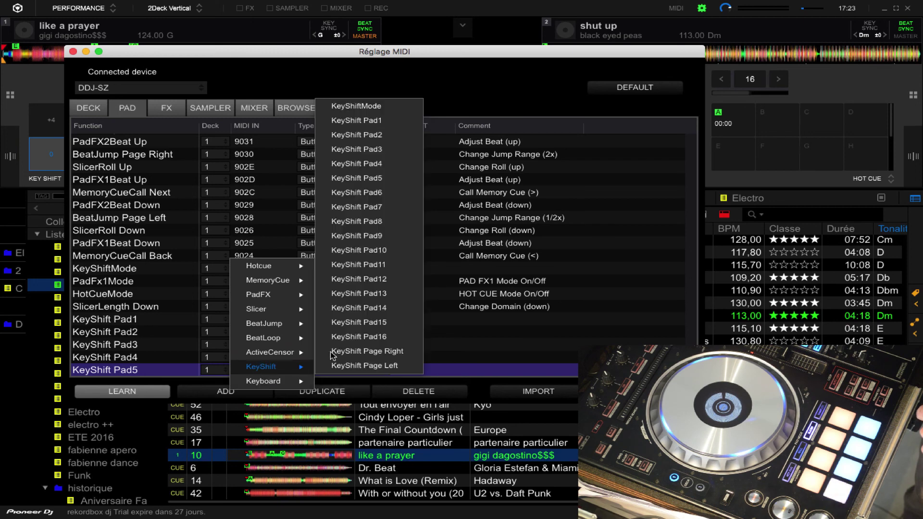
{"action": "left_click", "coordinate": [376, 193]}
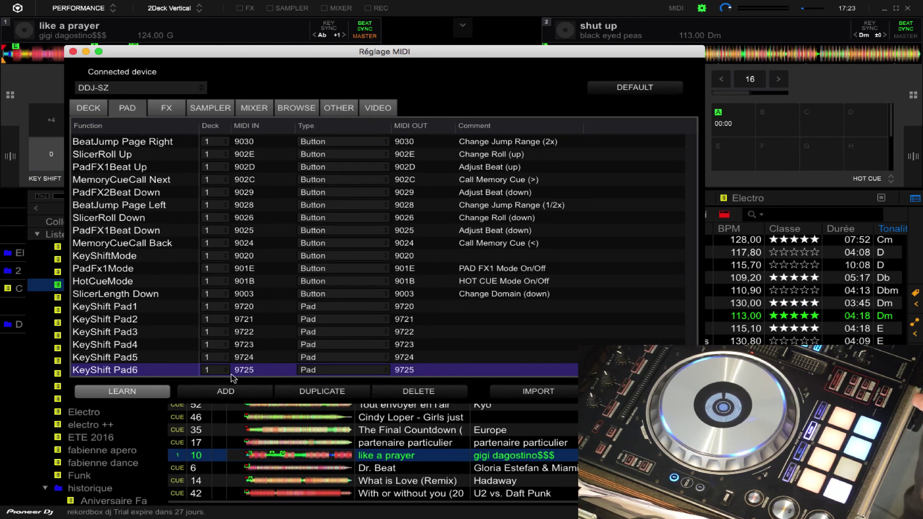
{"action": "left_click", "coordinate": [235, 392]}
{"action": "mouse_move", "coordinate": [255, 368]}
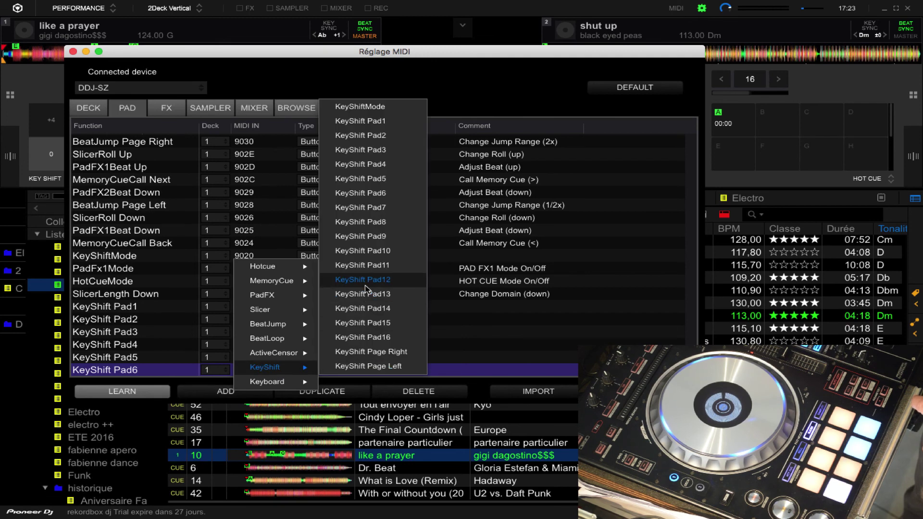
{"action": "left_click", "coordinate": [367, 214]}
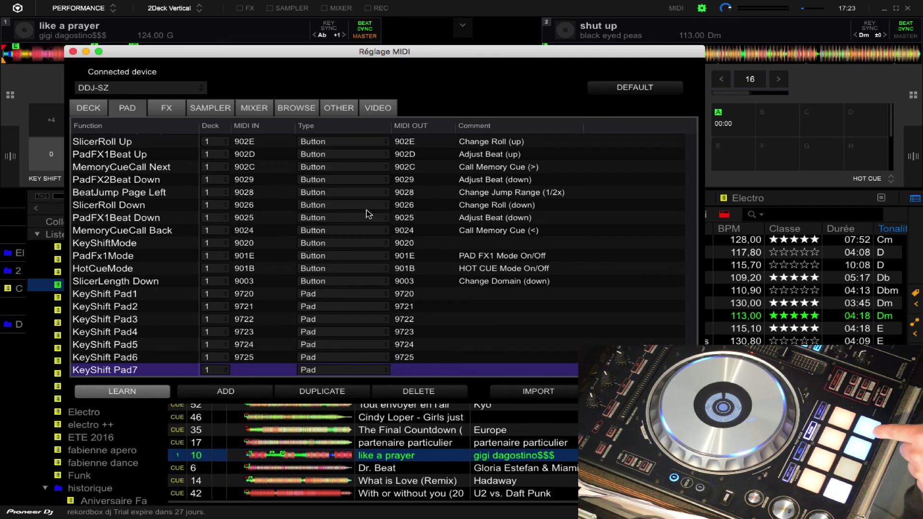
Step: Add the KeyShift Pad8 function and learn the controller pad with code 9727 for it, adding no further function
{"action": "left_click", "coordinate": [229, 395]}
{"action": "mouse_move", "coordinate": [260, 375]}
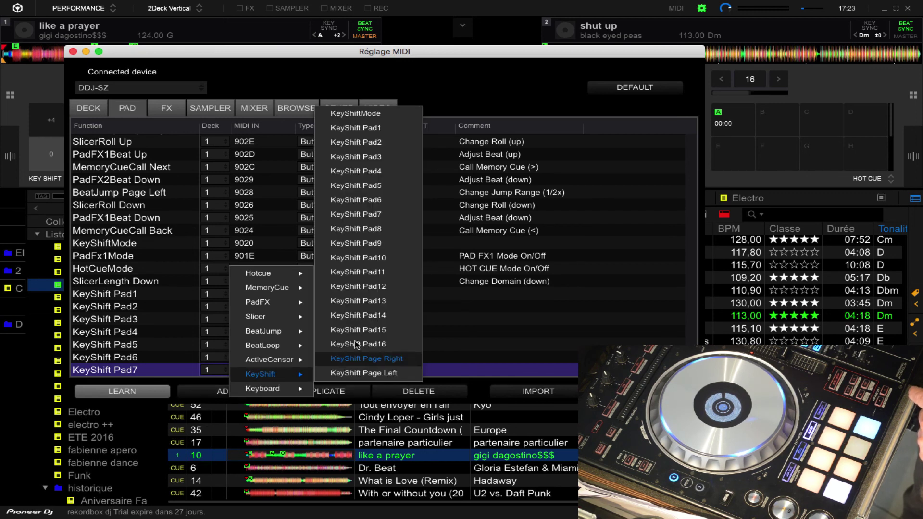
{"action": "left_click", "coordinate": [369, 230]}
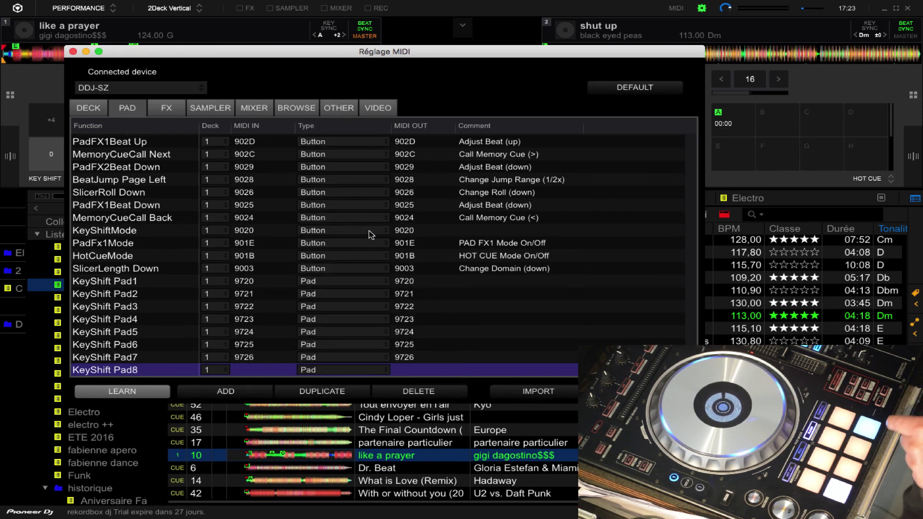
{"action": "left_click", "coordinate": [220, 394]}
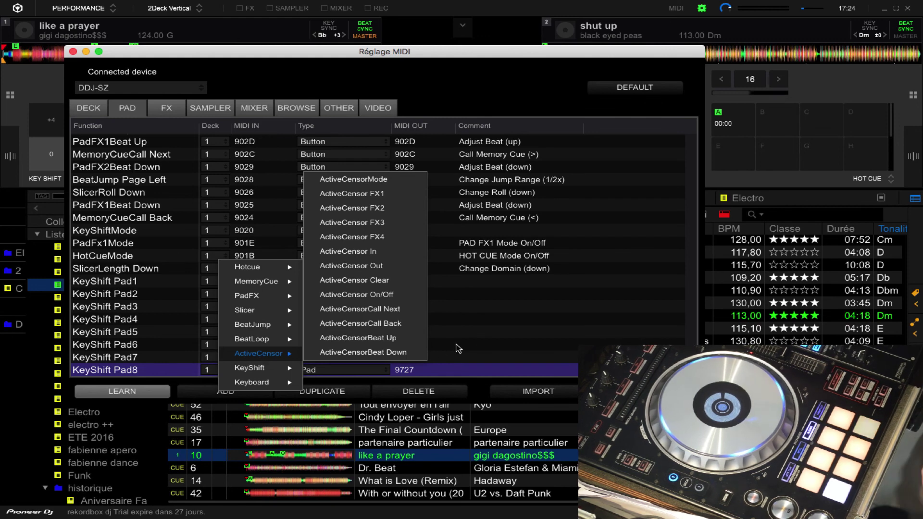
{"action": "left_click", "coordinate": [496, 323]}
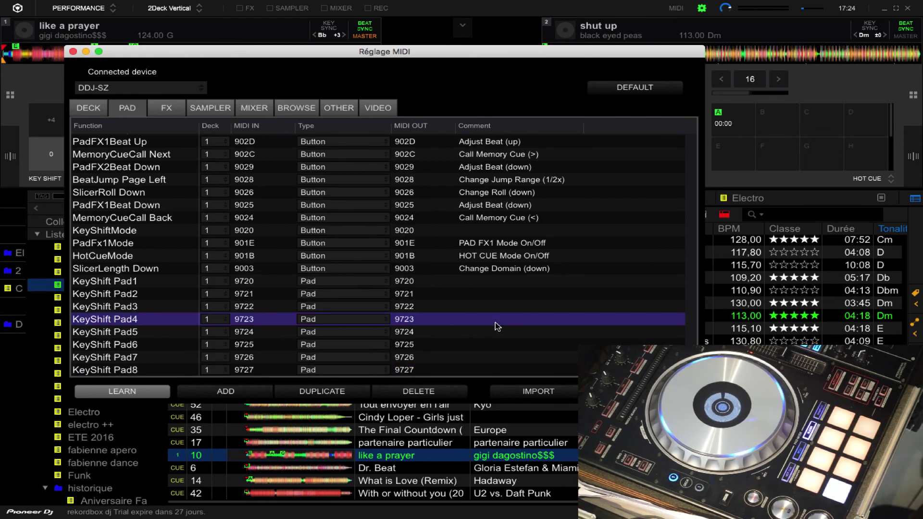
Step: Close the MIDI settings and page through deck 1's Key Shift pad pages in both directions
{"action": "left_click", "coordinate": [73, 52]}
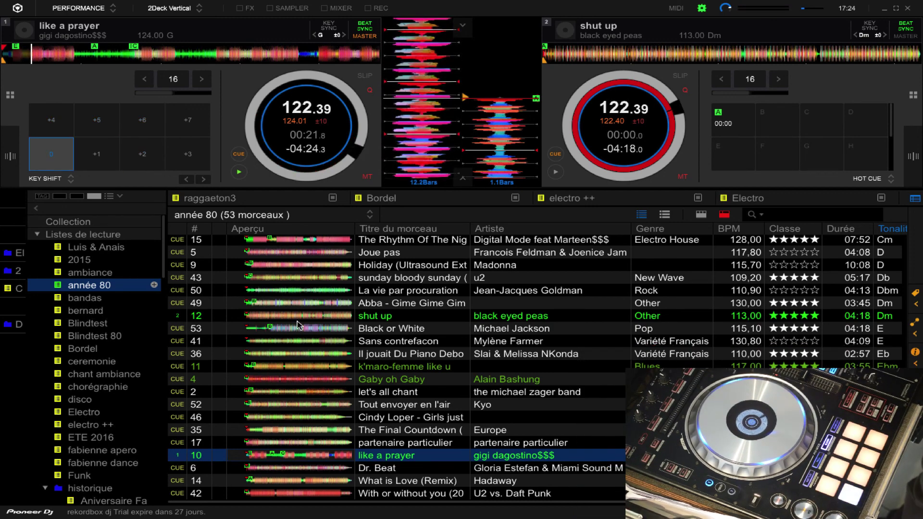
{"action": "left_click", "coordinate": [184, 180]}
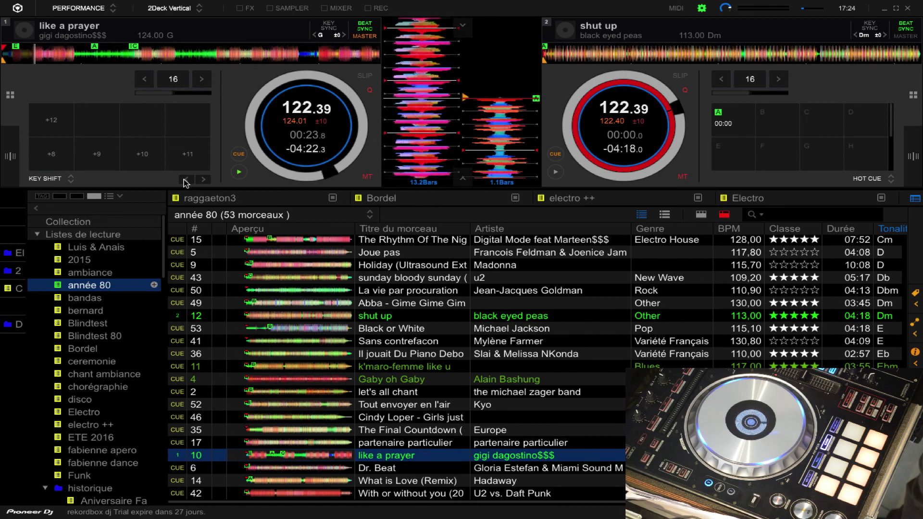
{"action": "left_click", "coordinate": [206, 179]}
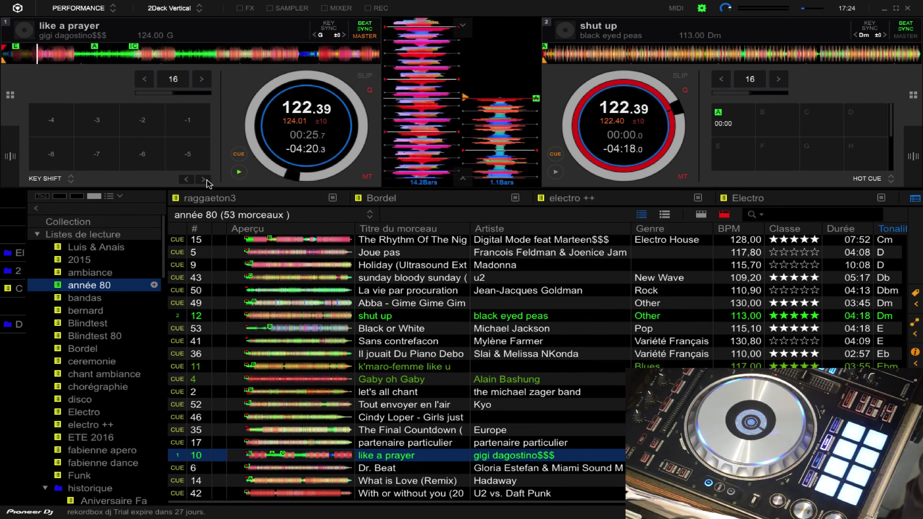
{"action": "left_click", "coordinate": [186, 180]}
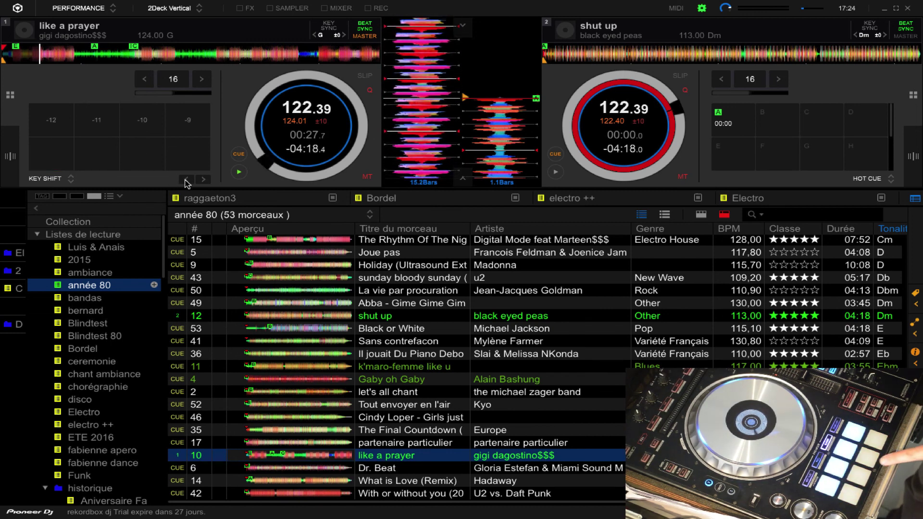
{"action": "left_click", "coordinate": [186, 180]}
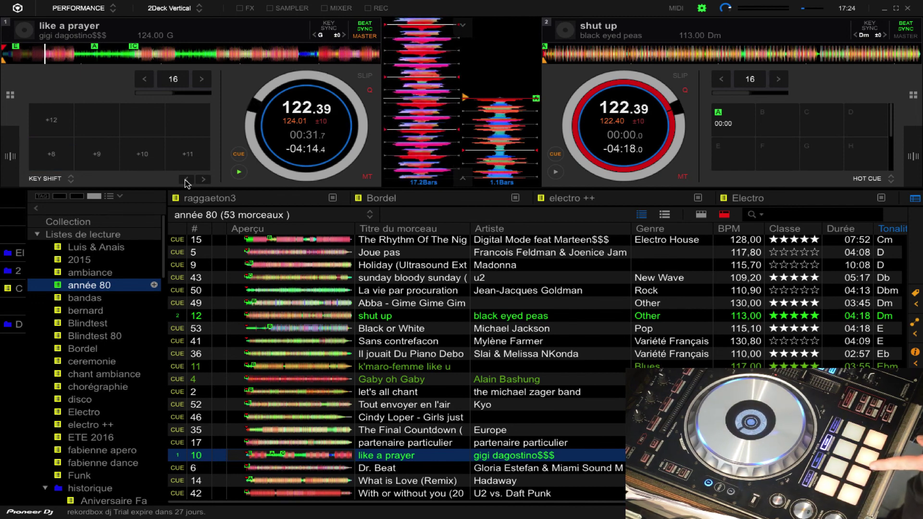
{"action": "left_click", "coordinate": [205, 180]}
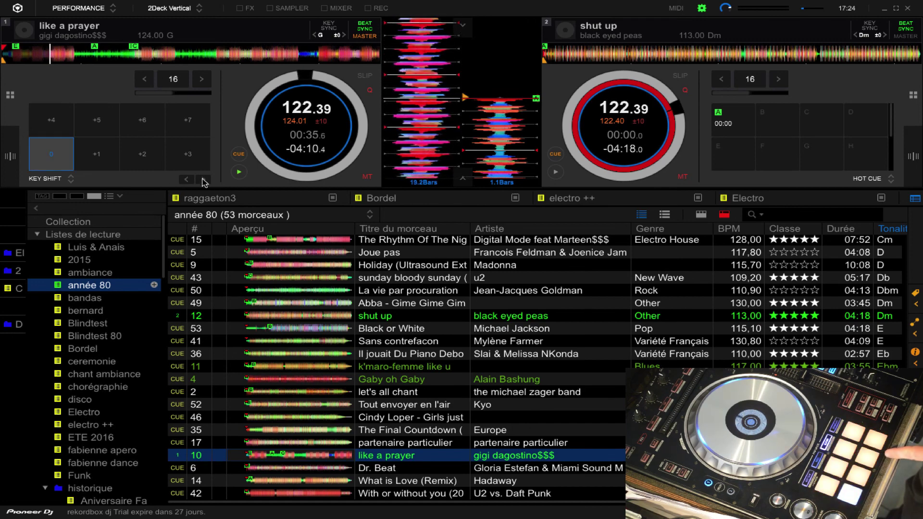
{"action": "left_click", "coordinate": [188, 180]}
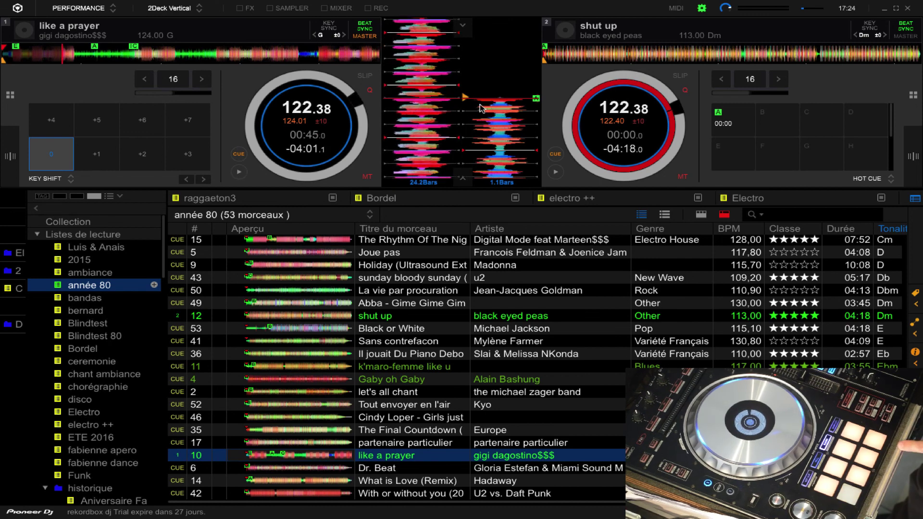
Step: Add the KeyShift Page Right function in the MIDI settings and try to learn the controller buttons with codes 902E and 9026 for it
{"action": "left_click", "coordinate": [671, 9]}
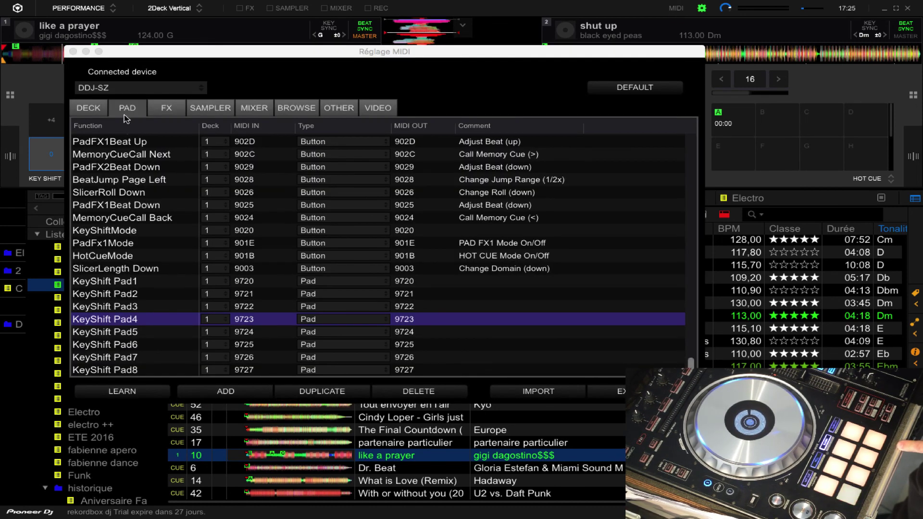
{"action": "left_click", "coordinate": [223, 394]}
{"action": "mouse_move", "coordinate": [255, 371]}
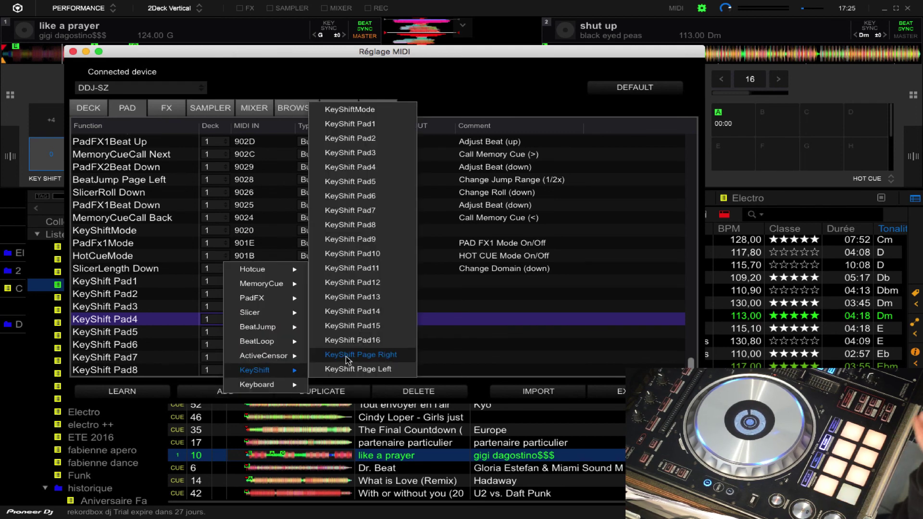
{"action": "left_click", "coordinate": [346, 360]}
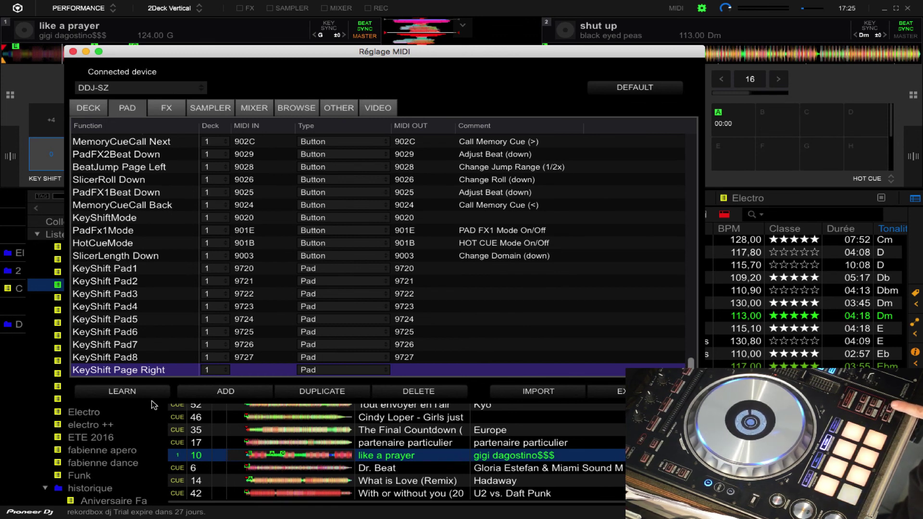
{"action": "left_click", "coordinate": [143, 399]}
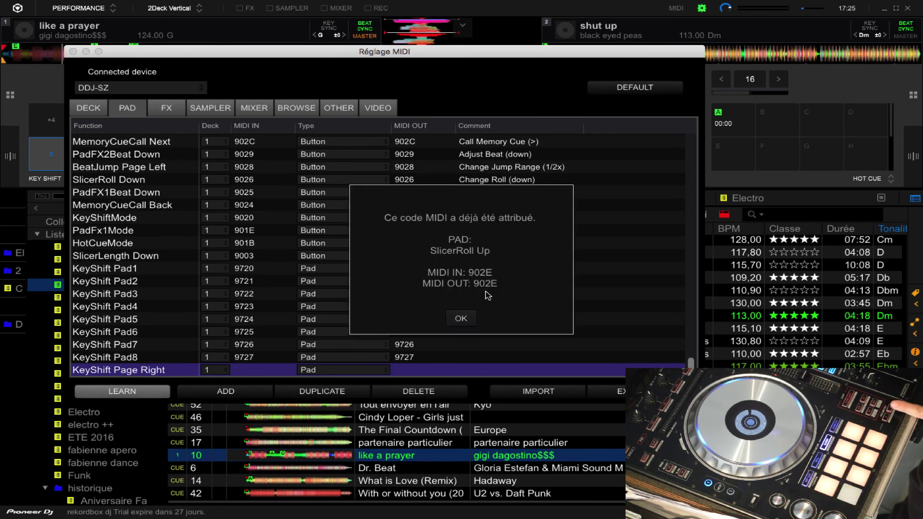
{"action": "left_click", "coordinate": [463, 320]}
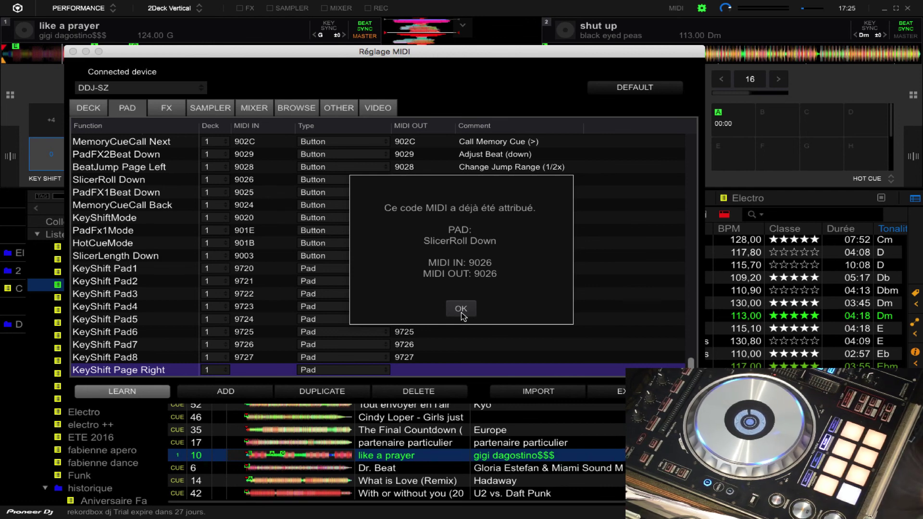
{"action": "left_click", "coordinate": [461, 312]}
Step: Sort the pad mappings by MIDI IN code and delete deck 1's SlicerRoll Up mapping with code 902E
{"action": "left_click", "coordinate": [247, 125]}
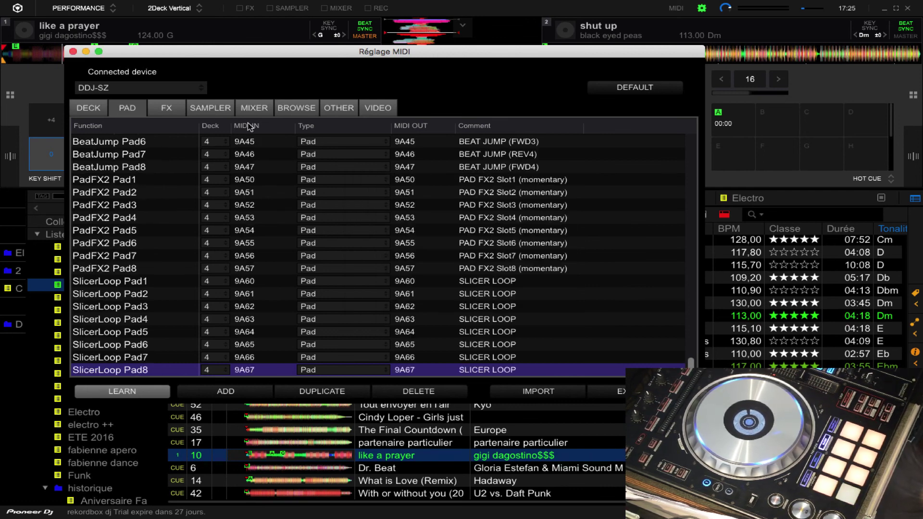
{"action": "scroll", "coordinate": [272, 298], "scroll_direction": "up", "scroll_amount": 15}
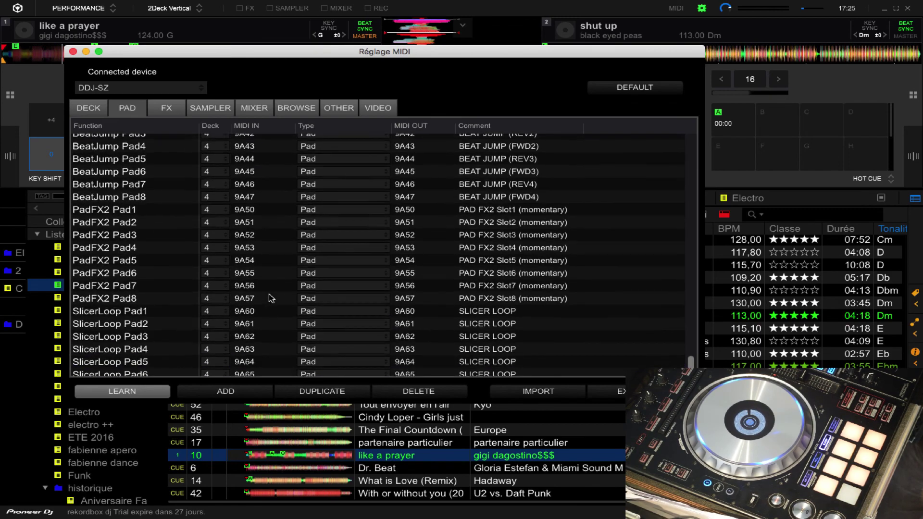
{"action": "scroll", "coordinate": [272, 298], "scroll_direction": "up", "scroll_amount": 15}
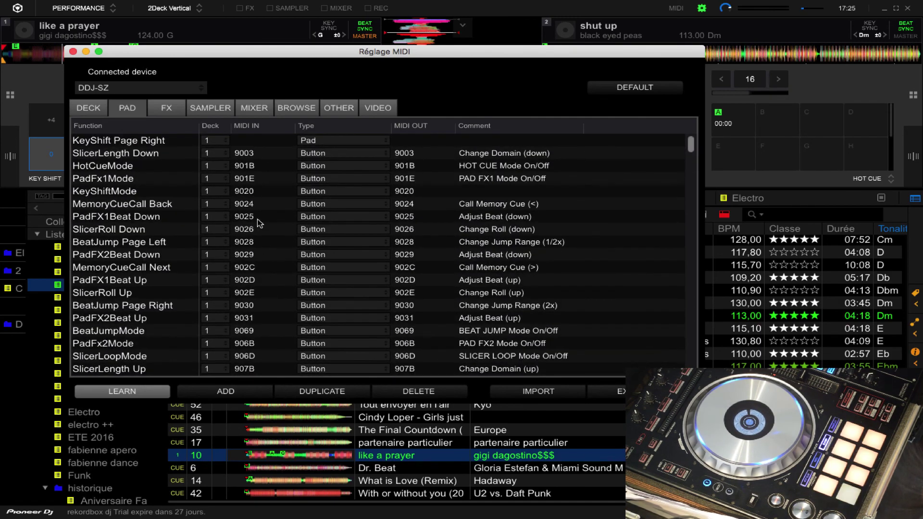
{"action": "left_click", "coordinate": [253, 296]}
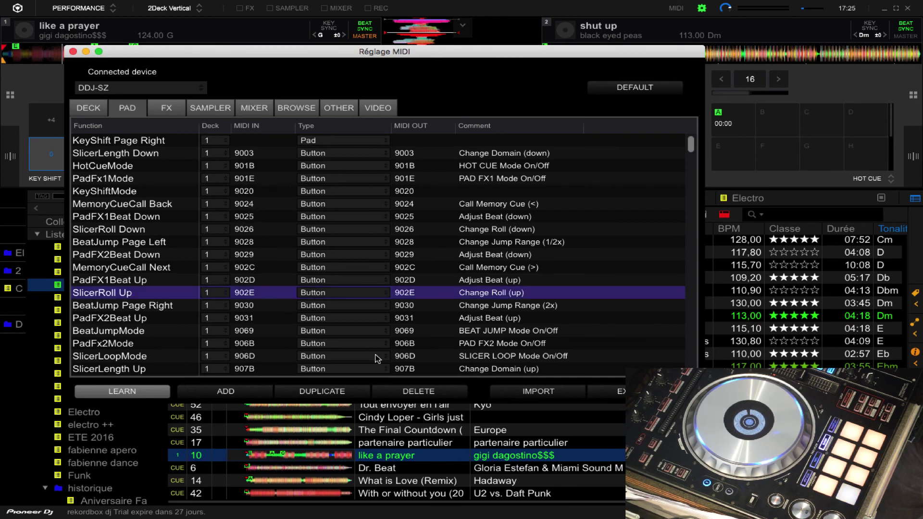
{"action": "left_click", "coordinate": [435, 387]}
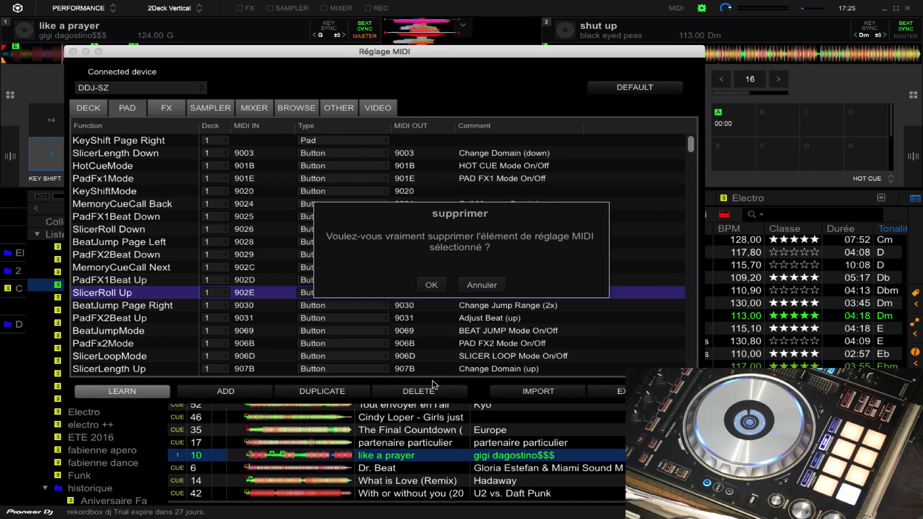
{"action": "left_click", "coordinate": [436, 288]}
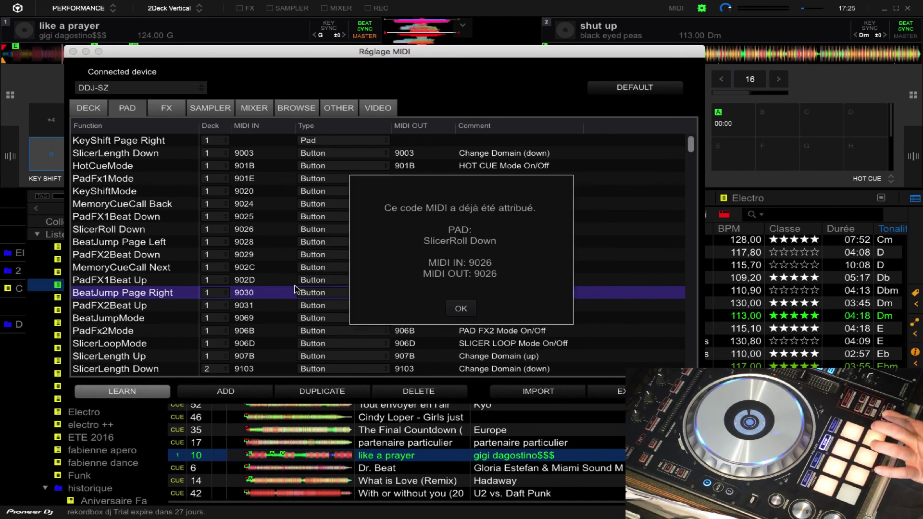
Step: Dismiss the duplicate-code message and delete deck 1's SlicerRoll Down mapping with code 9026
{"action": "left_click", "coordinate": [461, 311]}
{"action": "scroll", "coordinate": [290, 303], "scroll_direction": "down", "scroll_amount": 4}
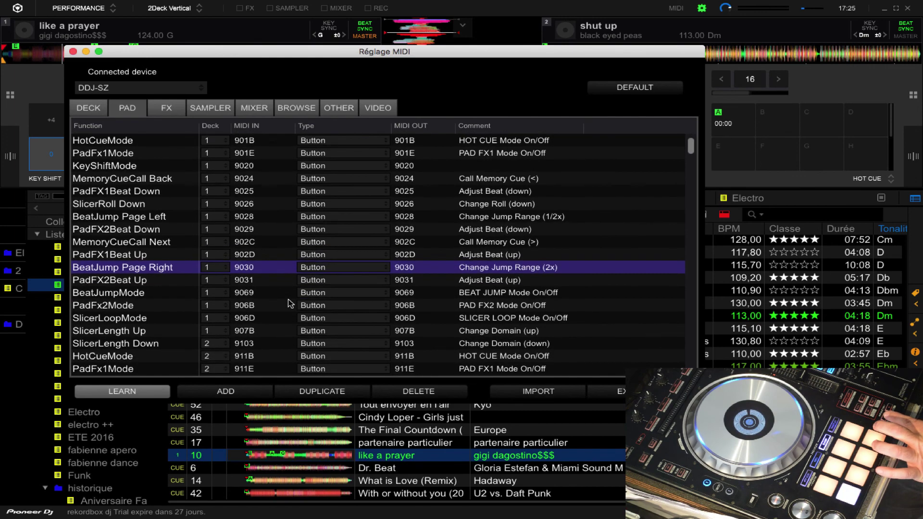
{"action": "scroll", "coordinate": [291, 303], "scroll_direction": "up", "scroll_amount": 3}
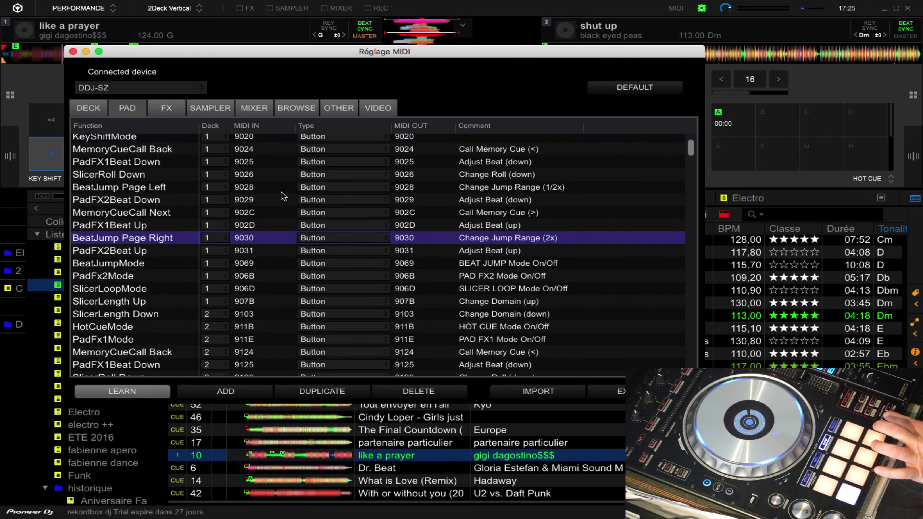
{"action": "left_click", "coordinate": [254, 176]}
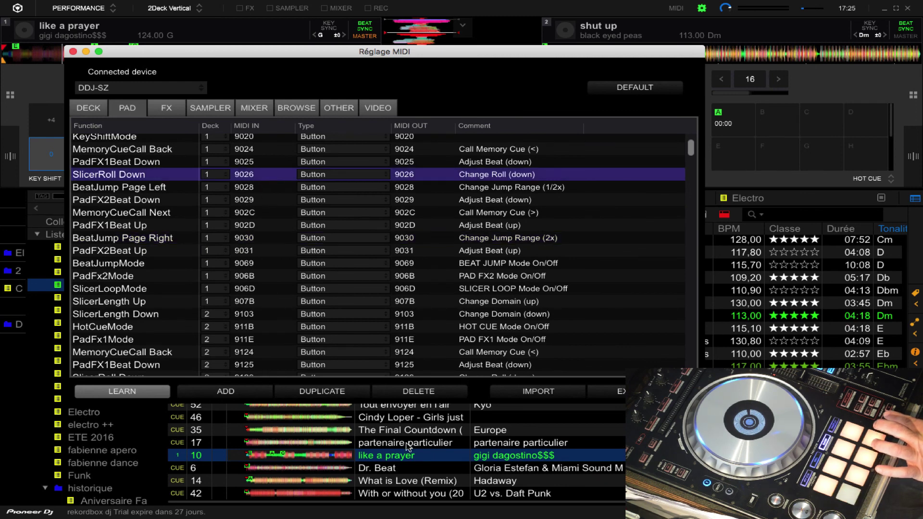
{"action": "left_click", "coordinate": [434, 393]}
{"action": "left_click", "coordinate": [432, 285]}
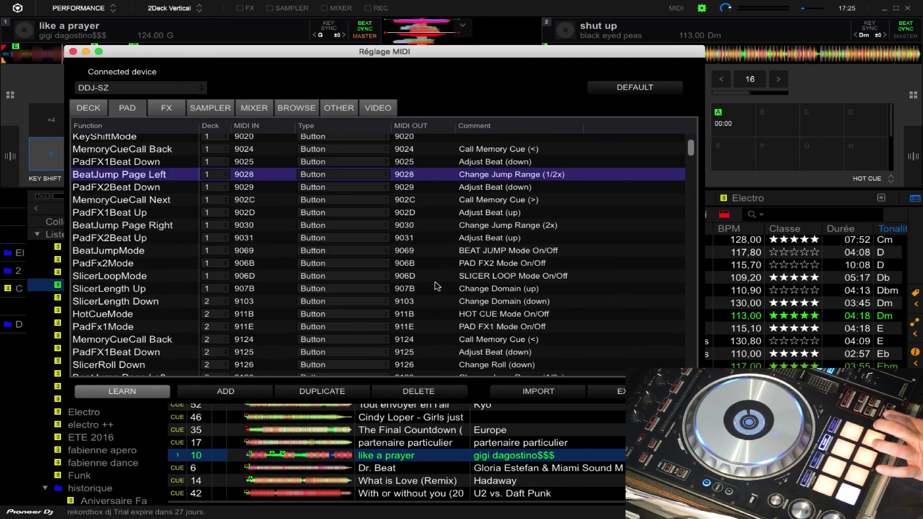
Step: Select the KeyShift Page Right function, keep it on deck 1 and learn the controller button with code 902E for it
{"action": "scroll", "coordinate": [312, 291], "scroll_direction": "down", "scroll_amount": 15}
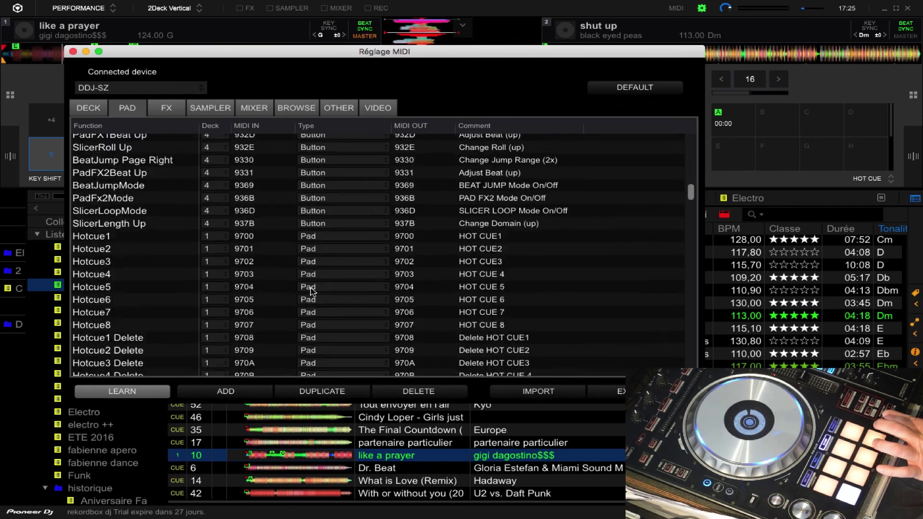
{"action": "scroll", "coordinate": [311, 291], "scroll_direction": "down", "scroll_amount": 10}
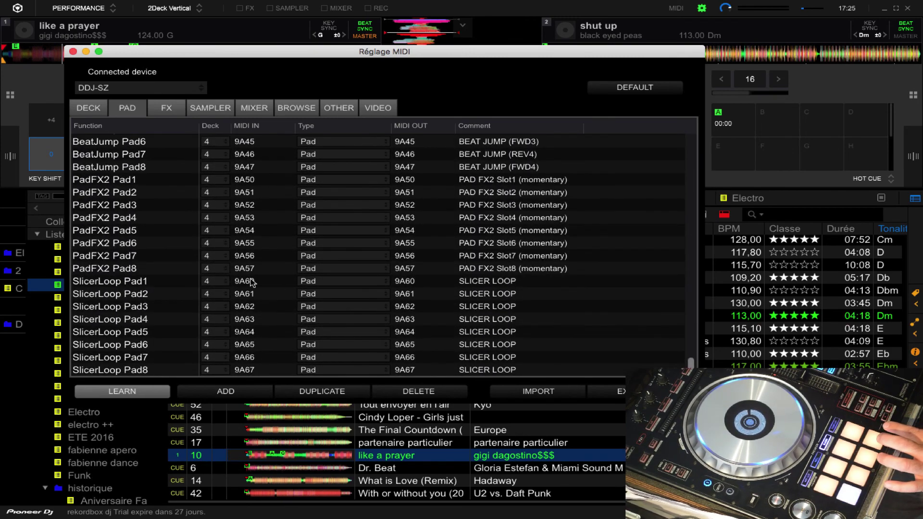
{"action": "scroll", "coordinate": [251, 282], "scroll_direction": "up", "scroll_amount": 20}
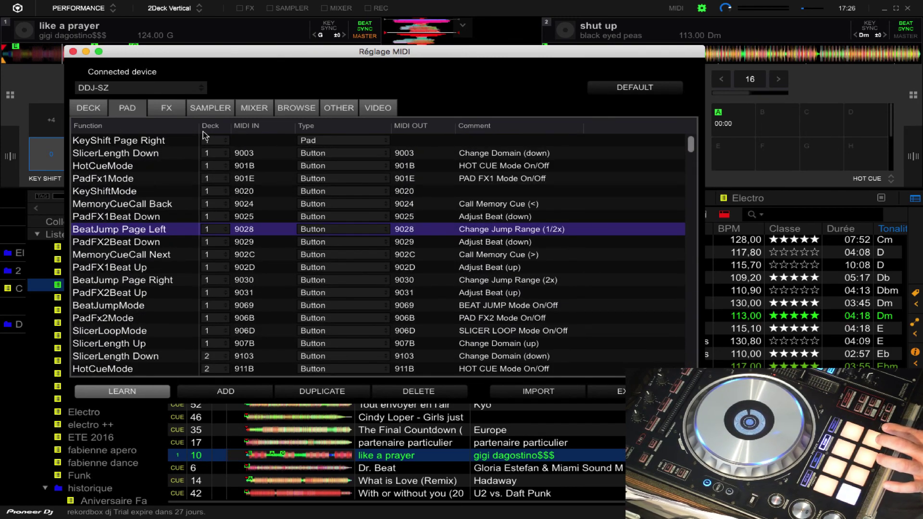
{"action": "left_click", "coordinate": [217, 143]}
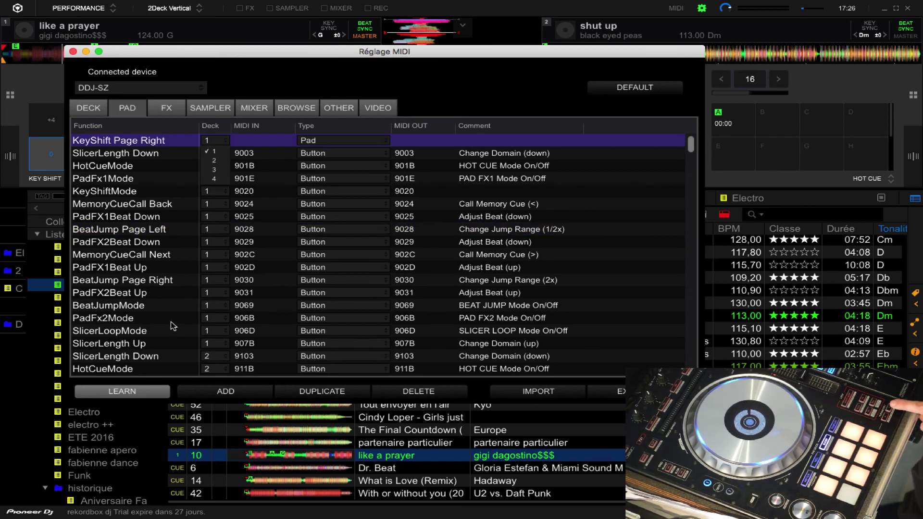
{"action": "left_click", "coordinate": [218, 152]}
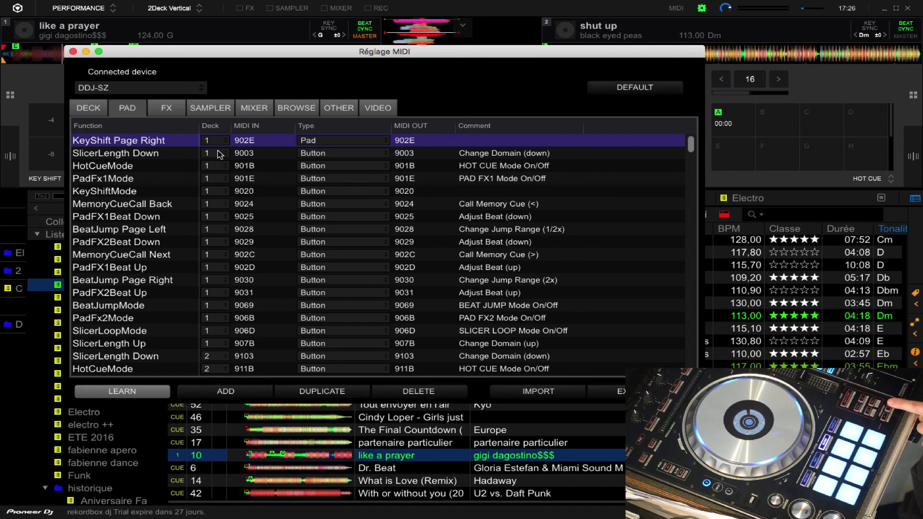
Step: Add the KeyShift Page Left function, learn the controller button with code 9026 for it and close the MIDI settings
{"action": "left_click", "coordinate": [227, 391]}
{"action": "mouse_move", "coordinate": [287, 374]}
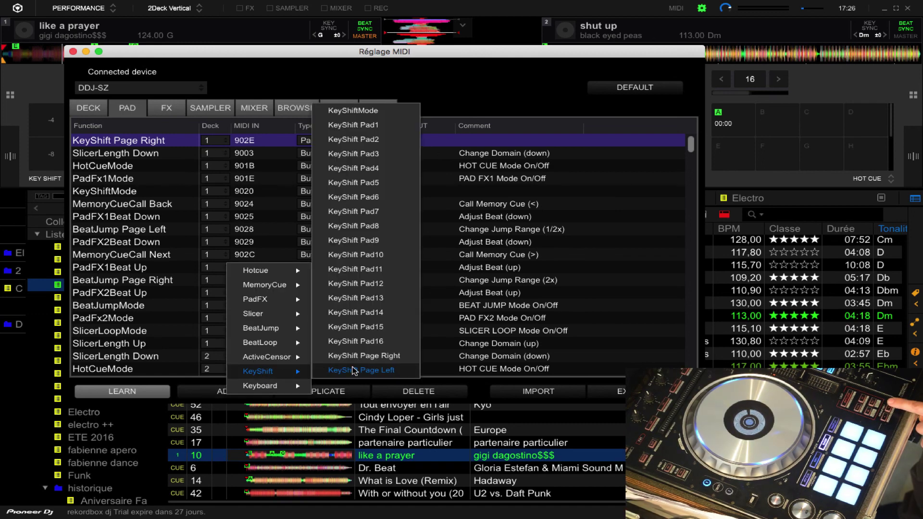
{"action": "left_click", "coordinate": [354, 370]}
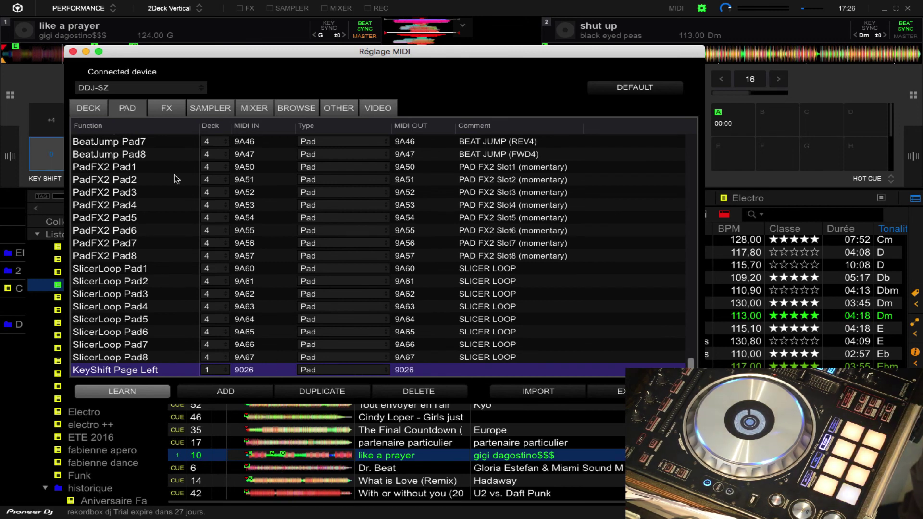
{"action": "left_click", "coordinate": [73, 52]}
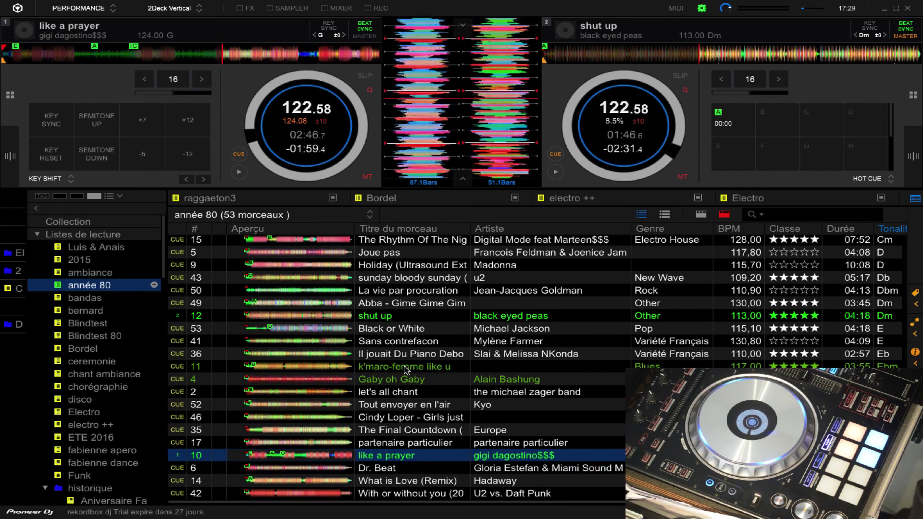
Step: Reopen the MIDI settings and choose deck 2 for the KeyShift Page Left function
{"action": "mouse_move", "coordinate": [820, 25]}
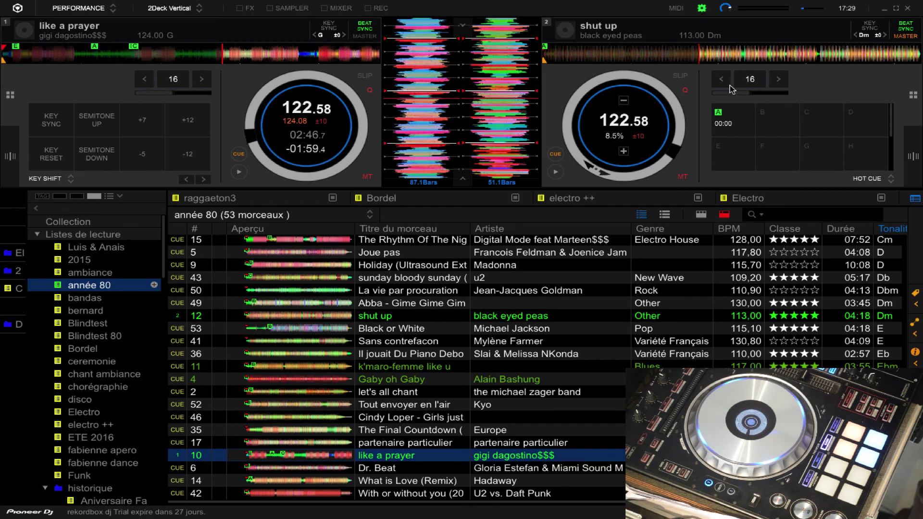
{"action": "left_click", "coordinate": [677, 8]}
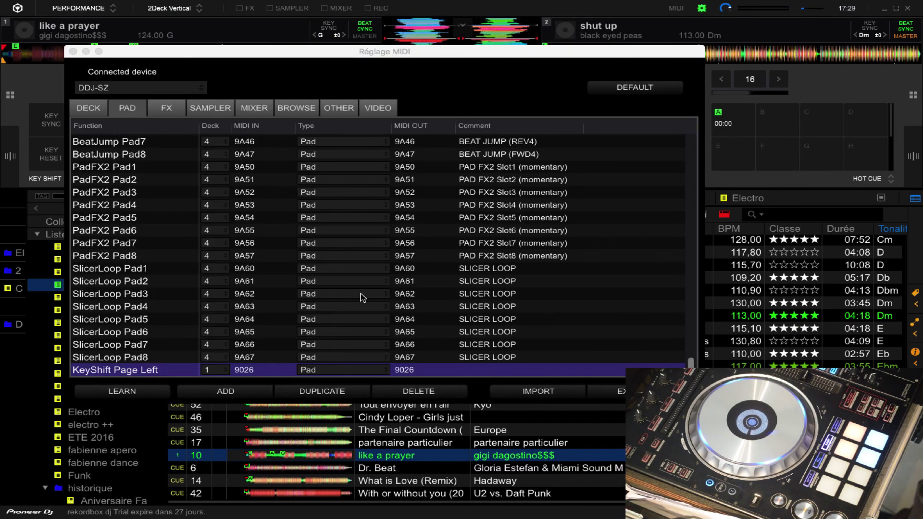
{"action": "left_click", "coordinate": [212, 371]}
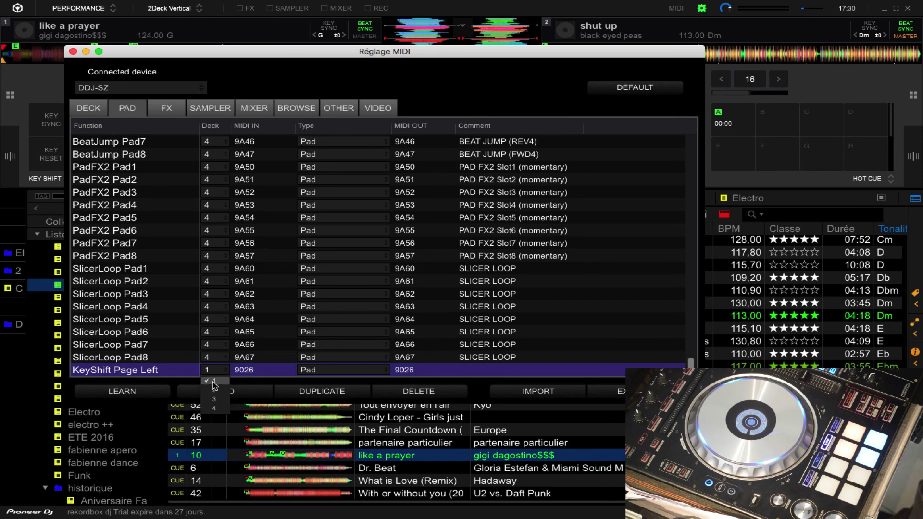
{"action": "left_click", "coordinate": [215, 390]}
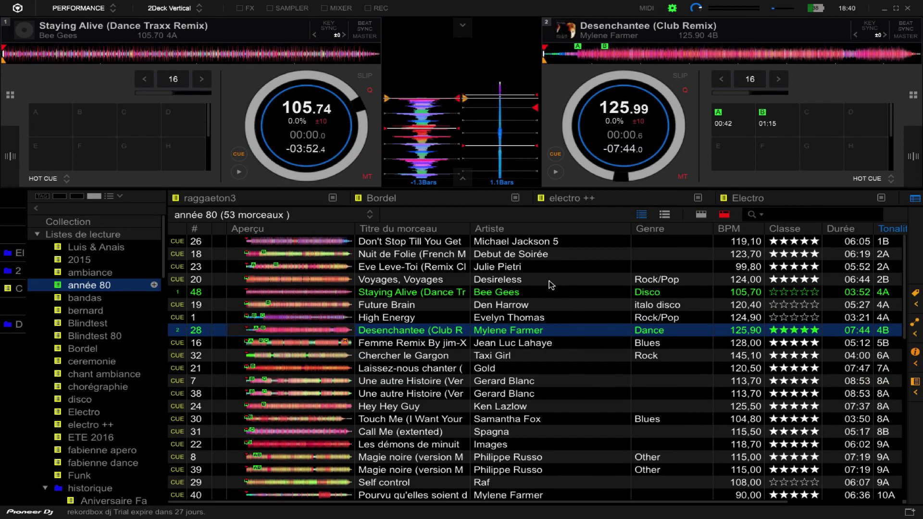